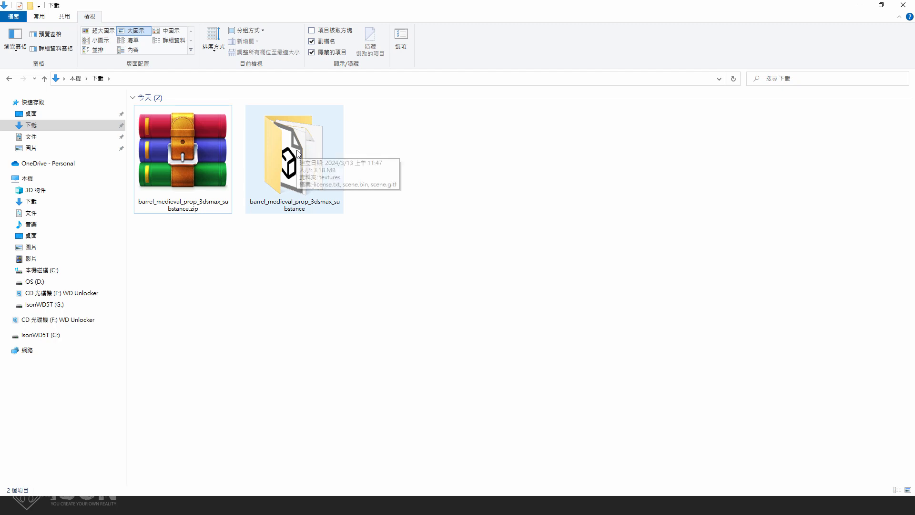
Step: Open the barrel_medieval_prop_3dsmax_substance folder and look over its scene.bin and scene.gltf files
double_click(299, 154)
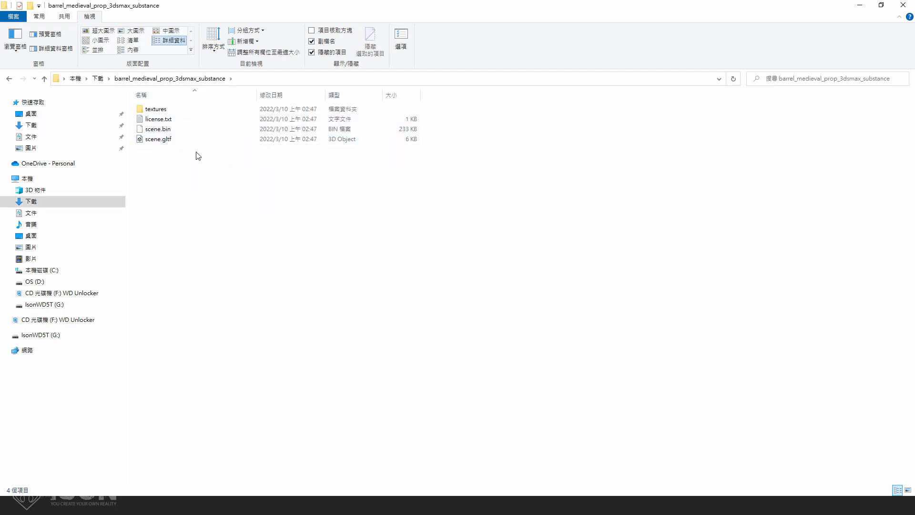
click(168, 130)
click(169, 140)
click(174, 131)
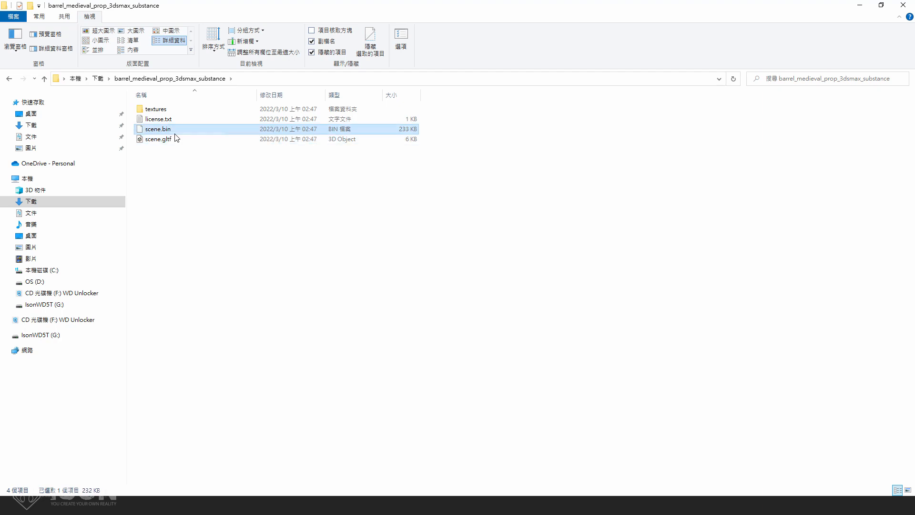
Step: Open license.txt in Notepad as the standard .txt application, enlarge its text to 220%, review the license terms and close it
double_click(164, 120)
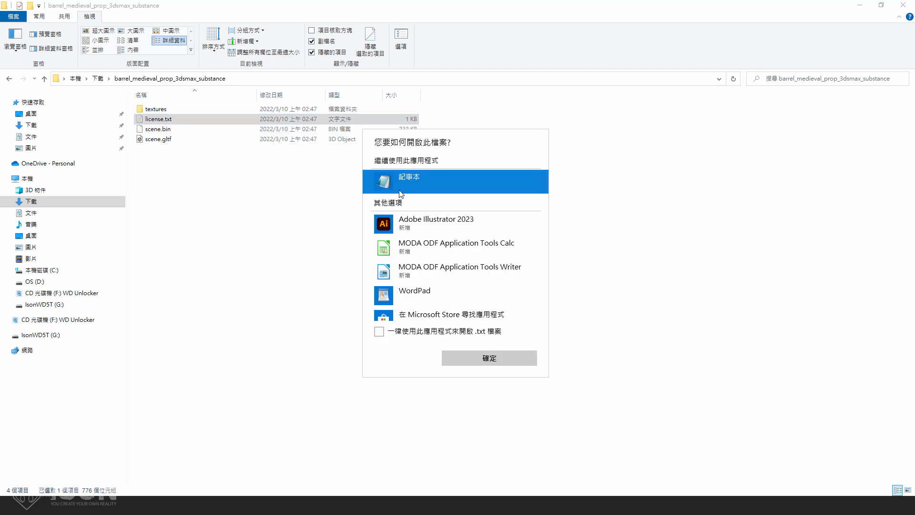
click(432, 331)
click(467, 358)
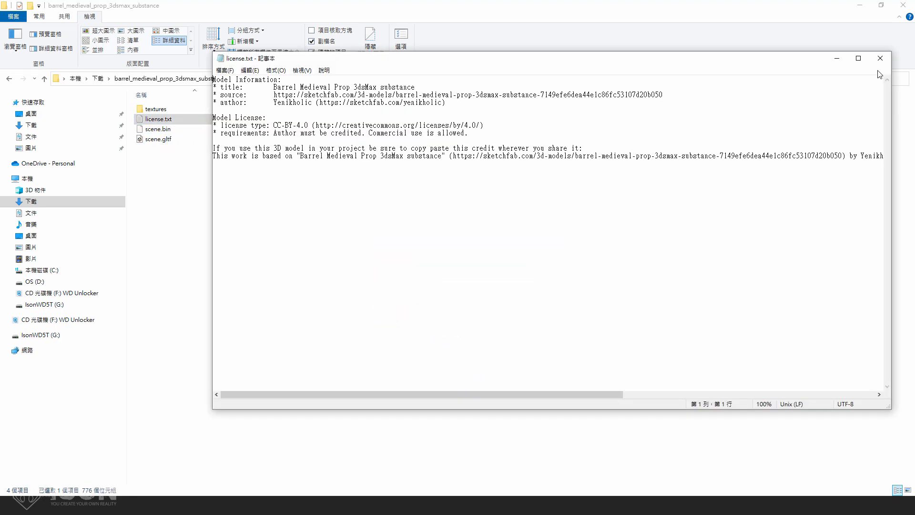
ctrl+scroll(457, 165, up, 12)
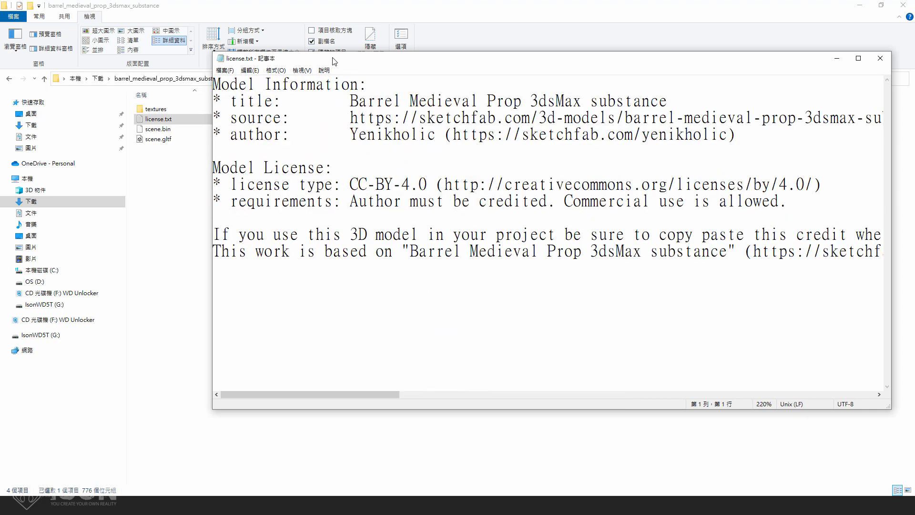
drag(333, 61, 251, 77)
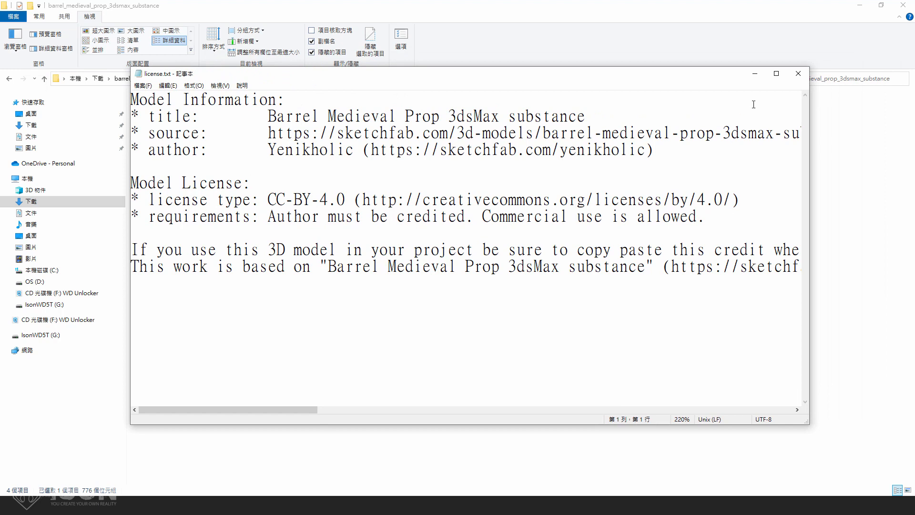
click(797, 75)
click(210, 200)
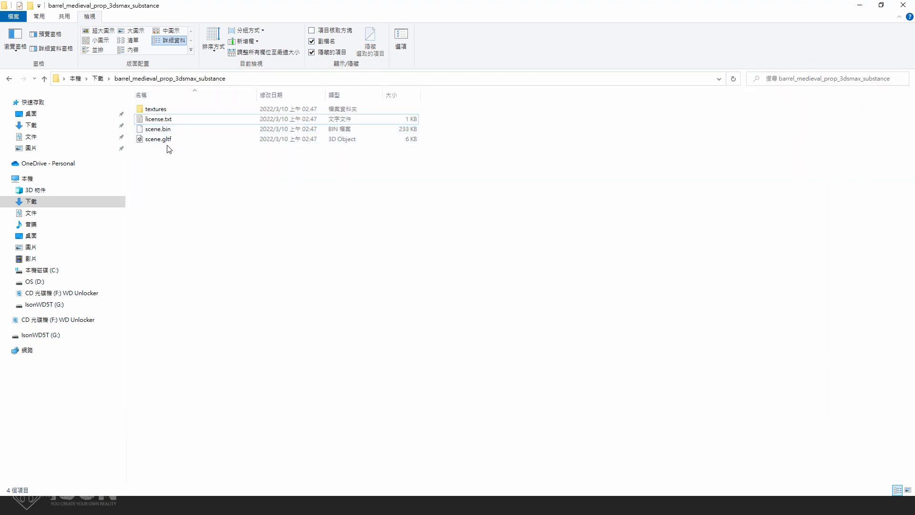
Step: Inspect the texture images in the textures folder as extra large icons and return to scene.gltf in the parent folder
double_click(166, 111)
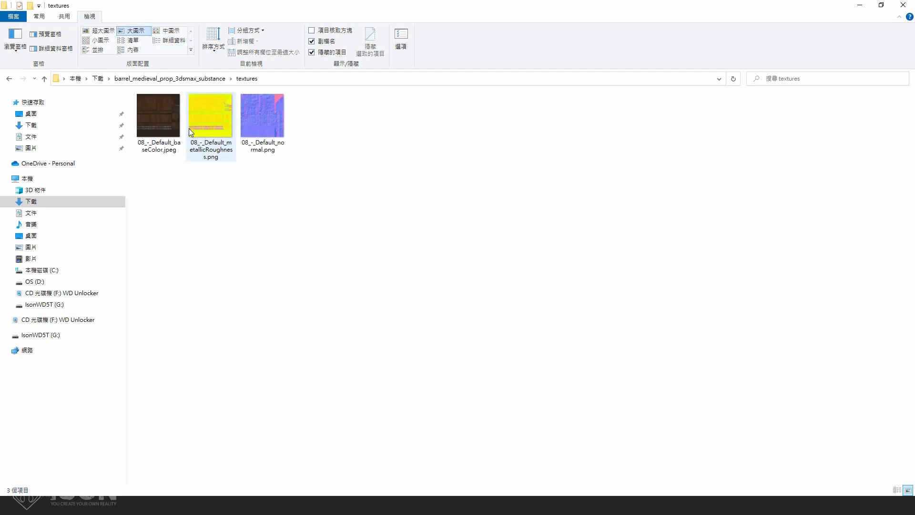
ctrl+scroll(272, 93, up, 2)
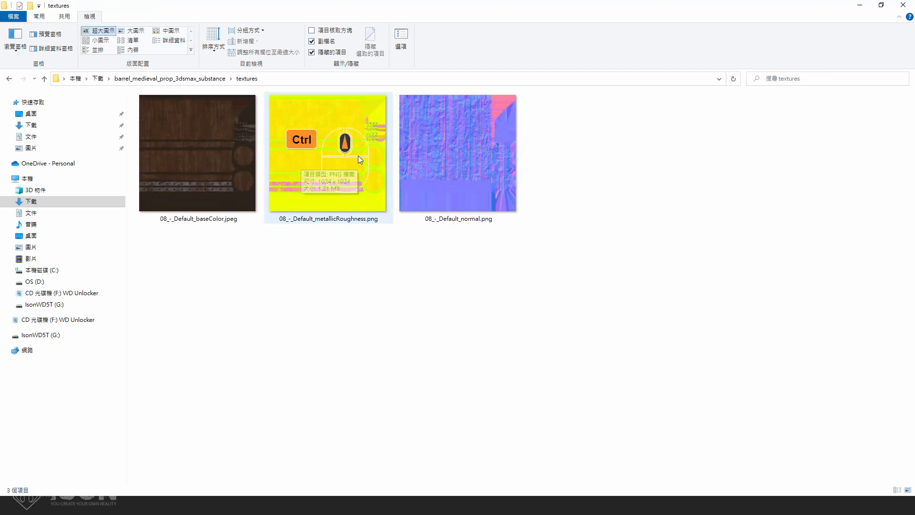
click(218, 79)
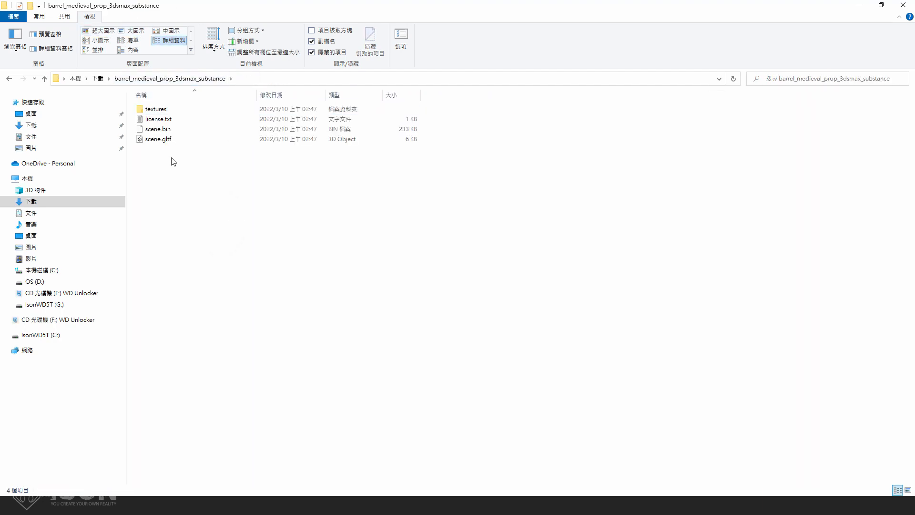
click(167, 143)
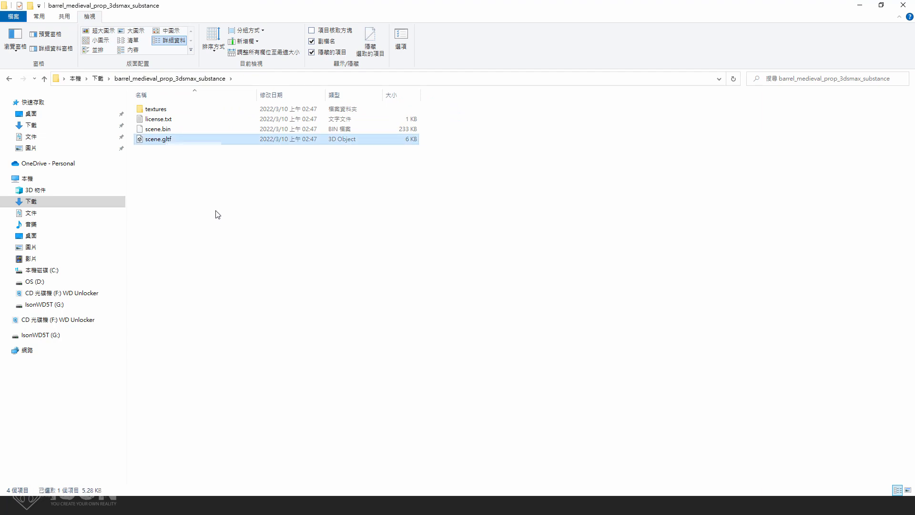
click(224, 224)
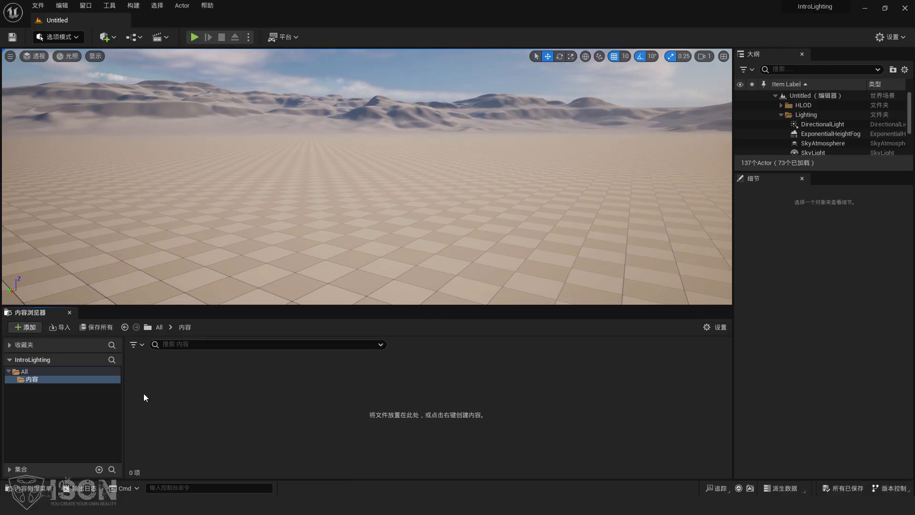
Step: Select the project's 内容 folder in Unreal Editor and consult the PowerPoint slide about Starter Content folder naming
click(31, 380)
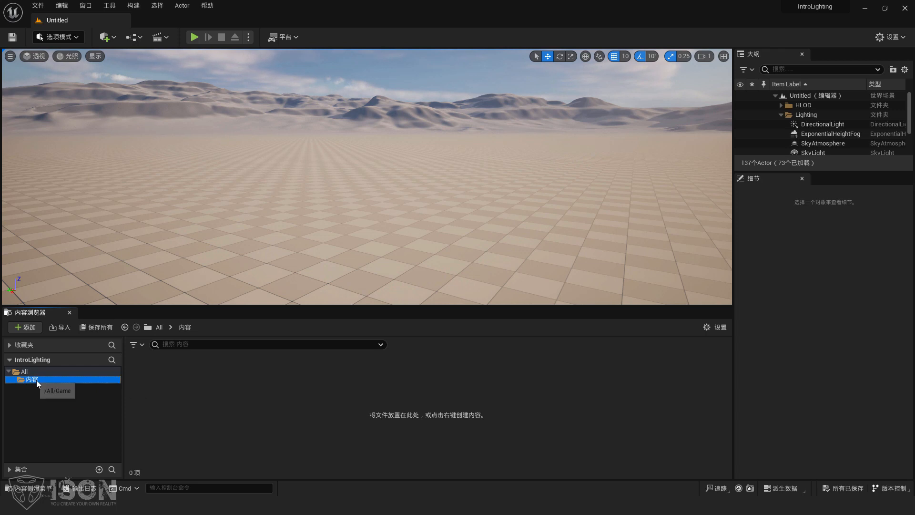
click(174, 386)
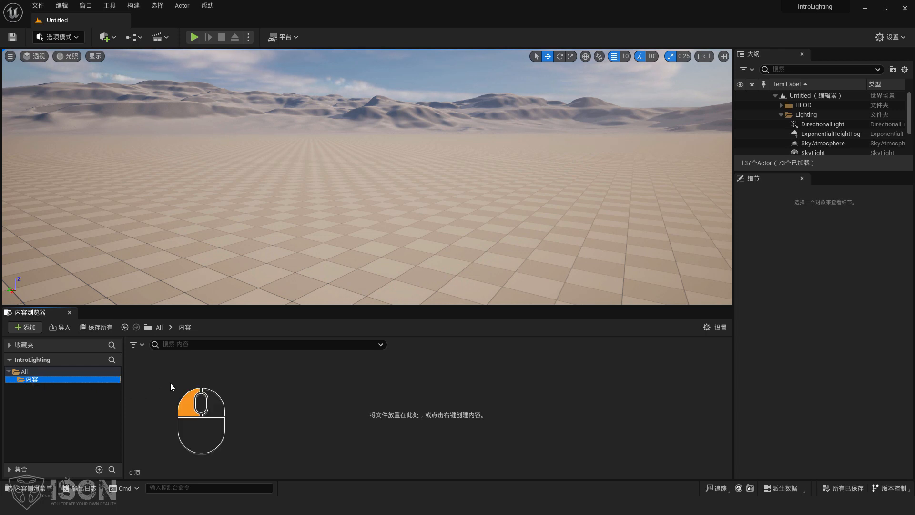
right_click(196, 377)
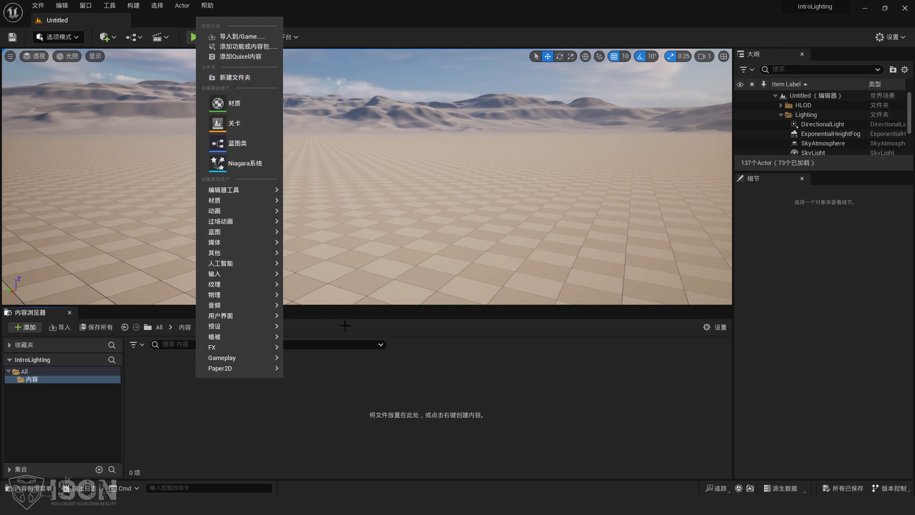
click(348, 412)
mouse_move(174, 505)
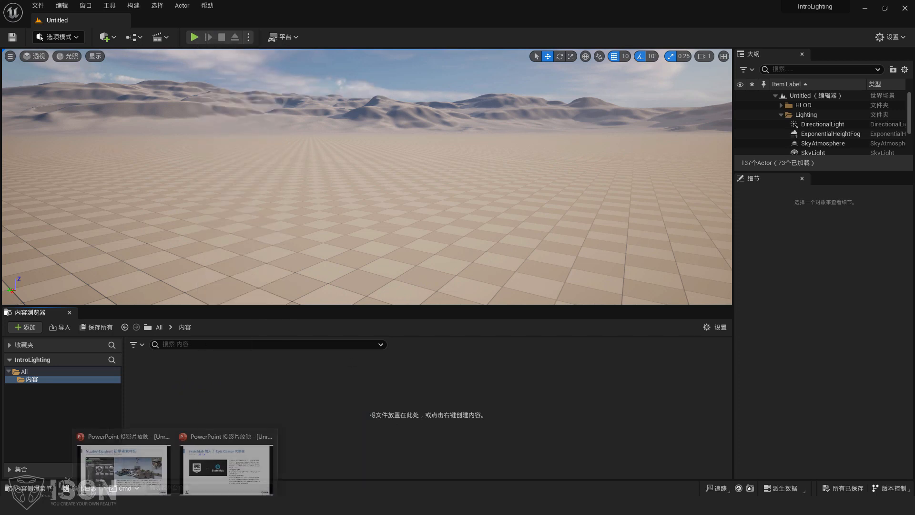
click(224, 470)
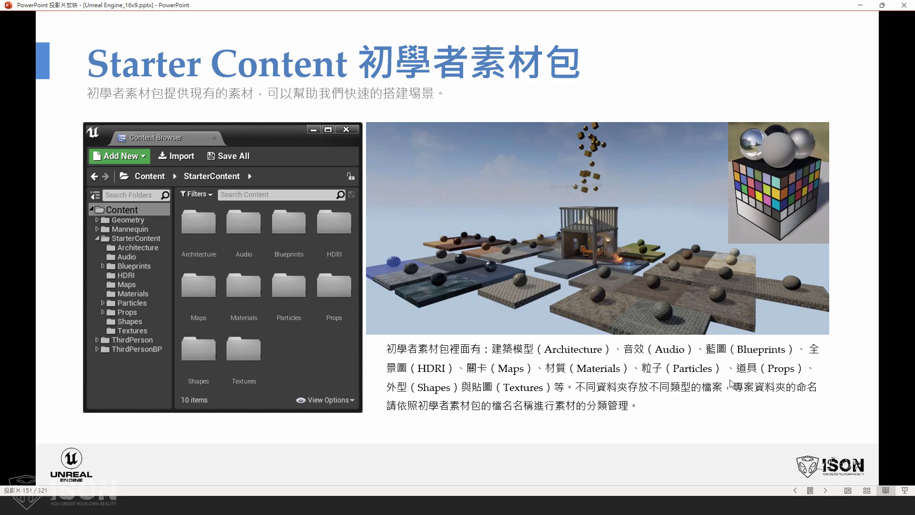
key(alt+Tab)
Step: Create a folder named Props inside the 内容 folder and open it
right_click(284, 431)
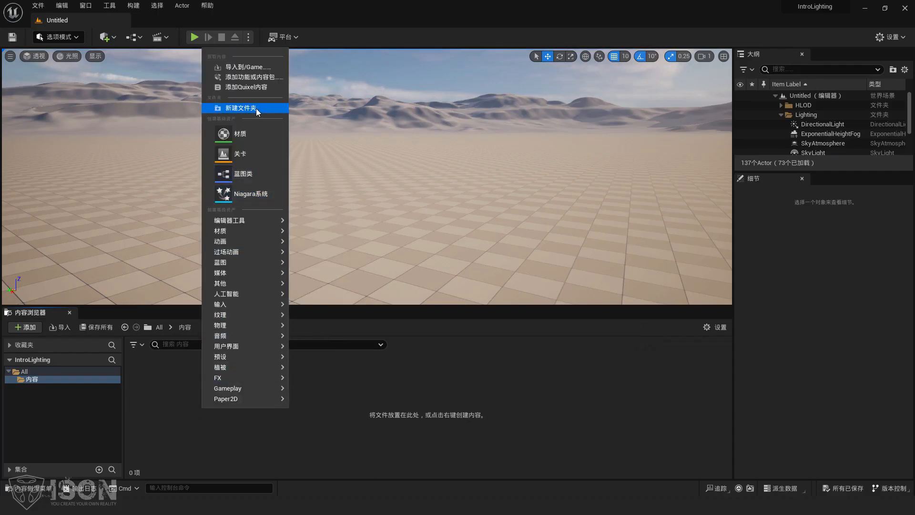
click(256, 108)
text(P)
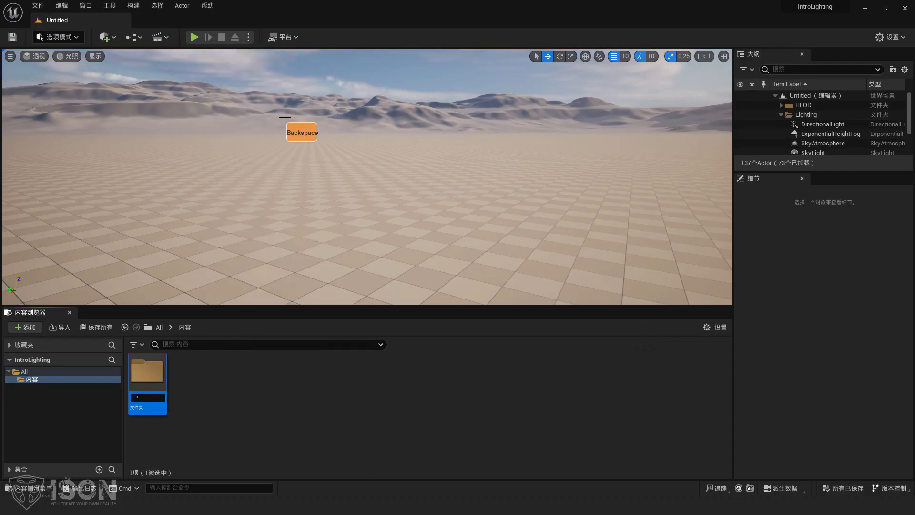
key(BackSpace)
text(Props)
key(Return)
key(Return)
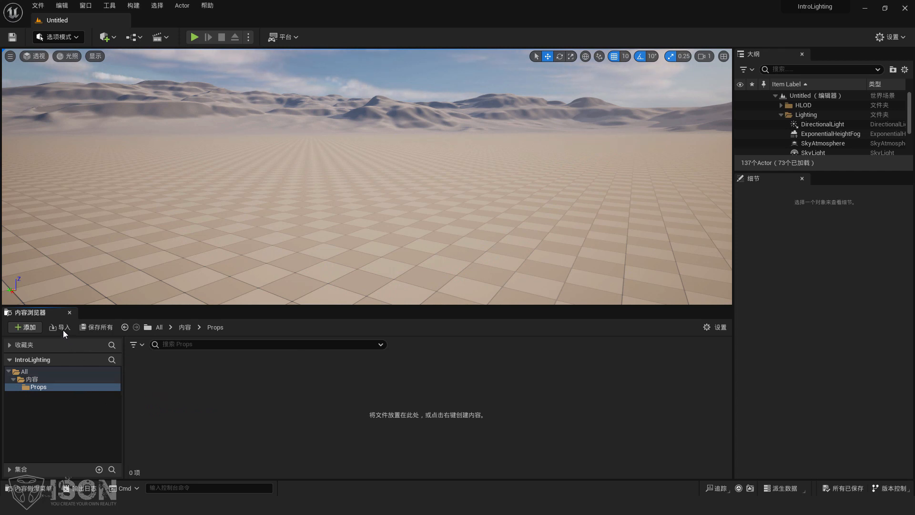
Step: Start an asset import into Props and browse to the barrel_medieval_prop_3dsmax_substance folder in Downloads
click(39, 12)
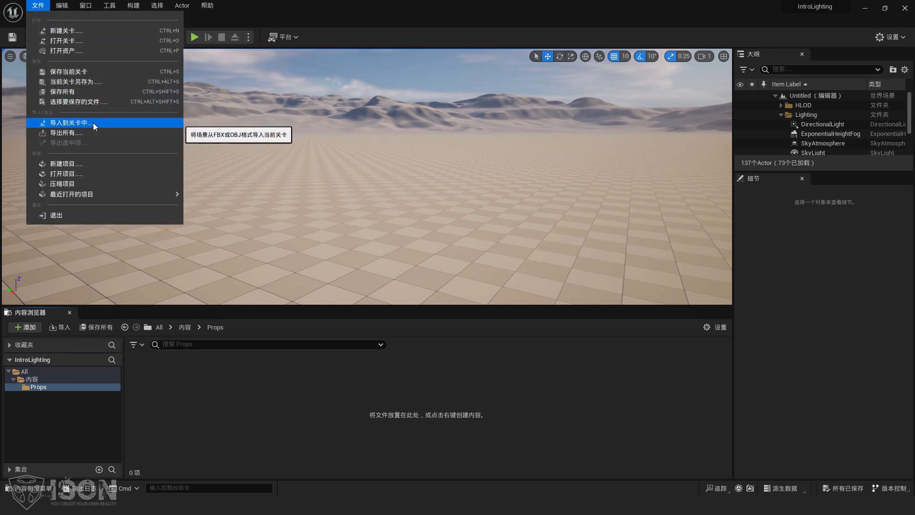
click(233, 435)
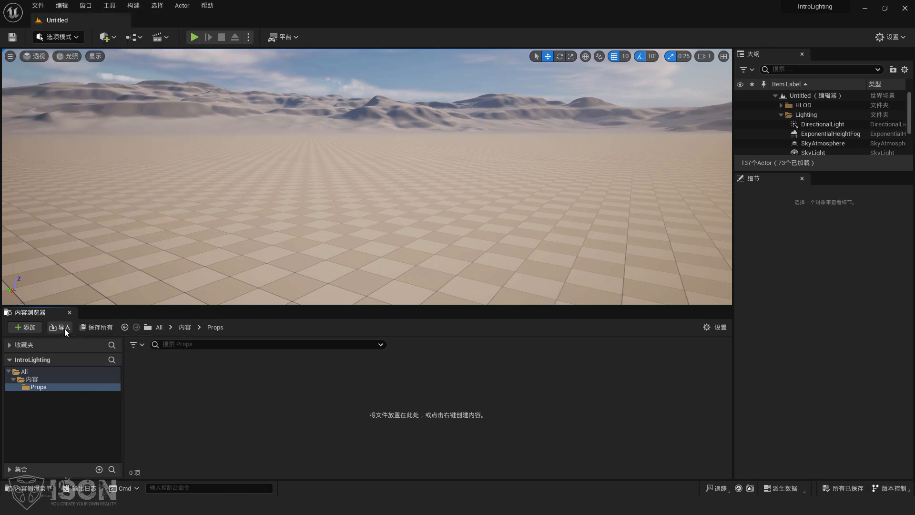
click(64, 328)
click(35, 97)
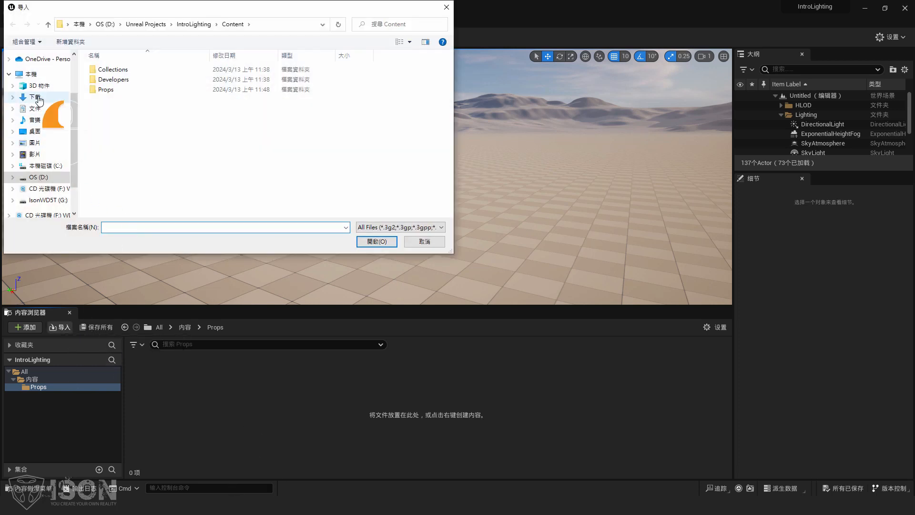
double_click(153, 81)
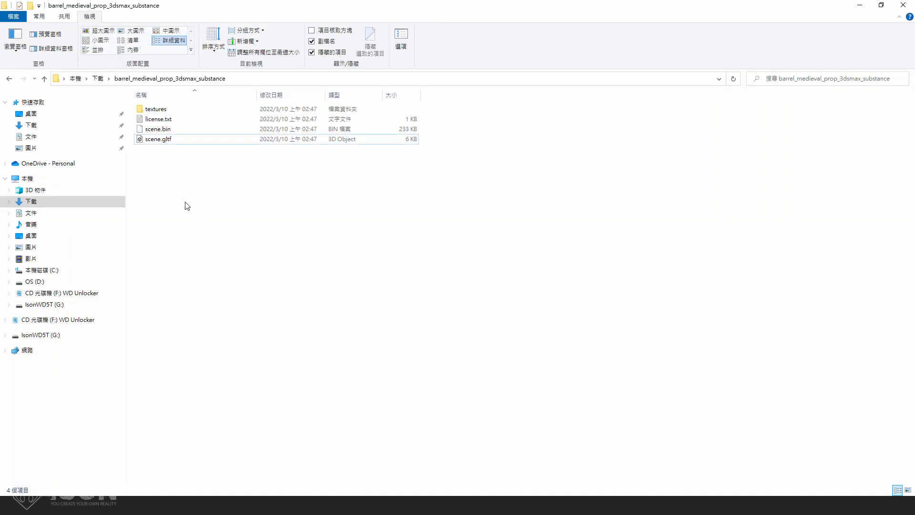
Step: Switch to File Explorer to review scene.gltf, scene.bin and the other files of the barrel model, and return to the import dialog
click(167, 141)
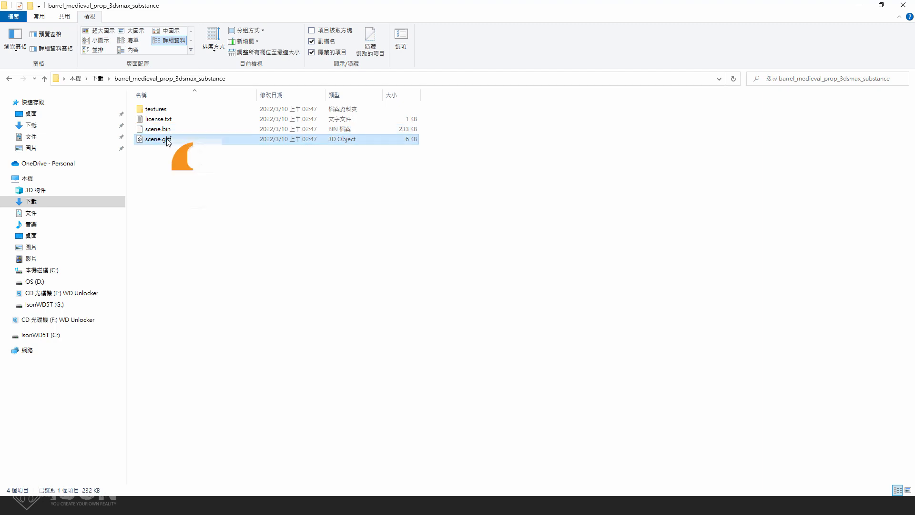
click(168, 130)
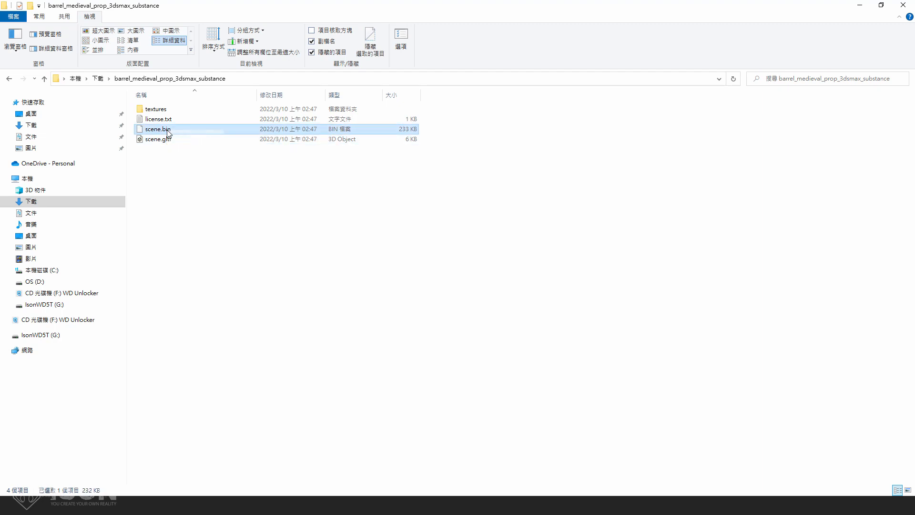
click(167, 139)
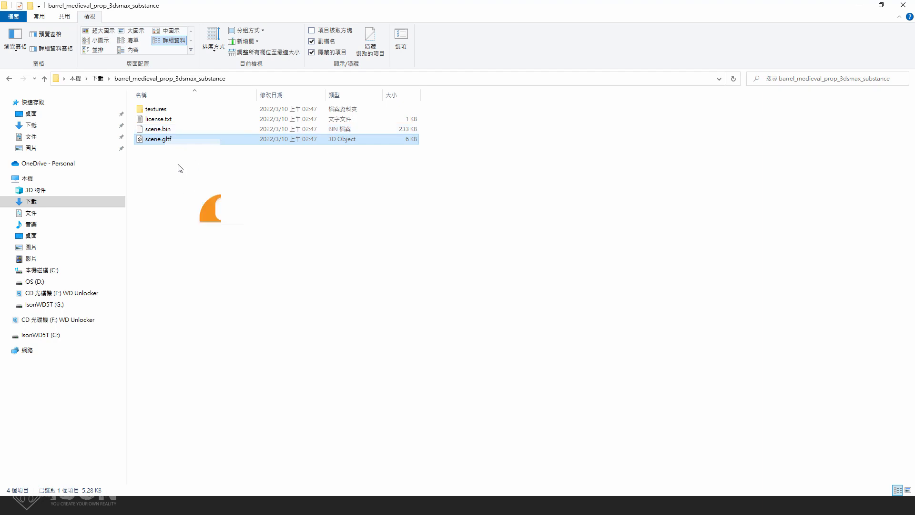
drag(194, 190, 146, 102)
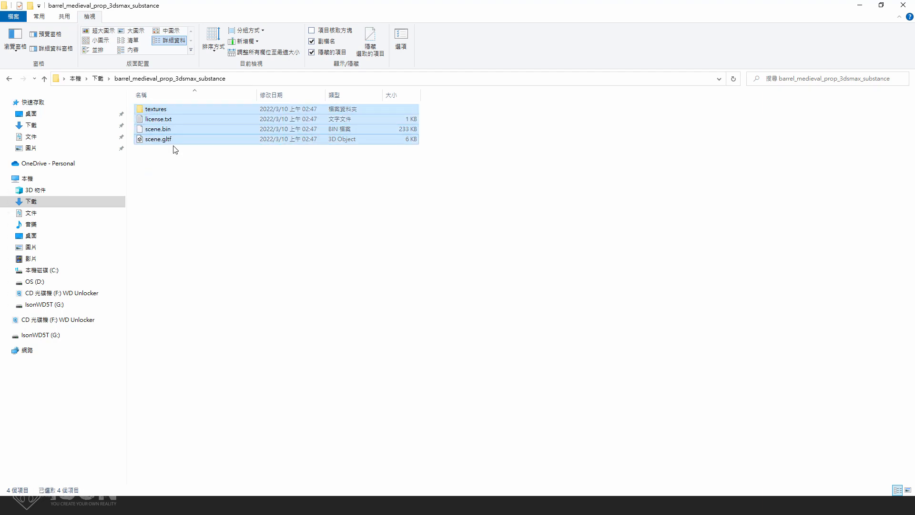
key(alt+Tab)
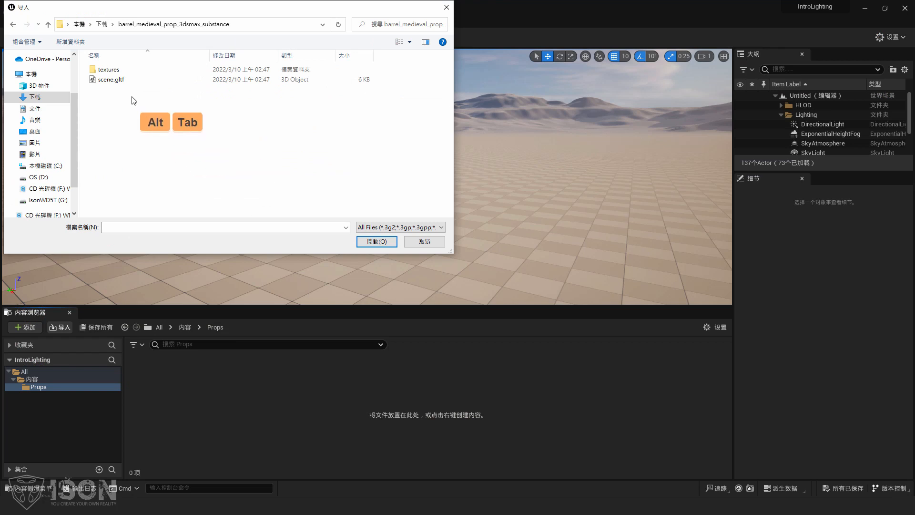
Step: Import scene.gltf into the Props folder using the default Assets pipeline settings
click(113, 80)
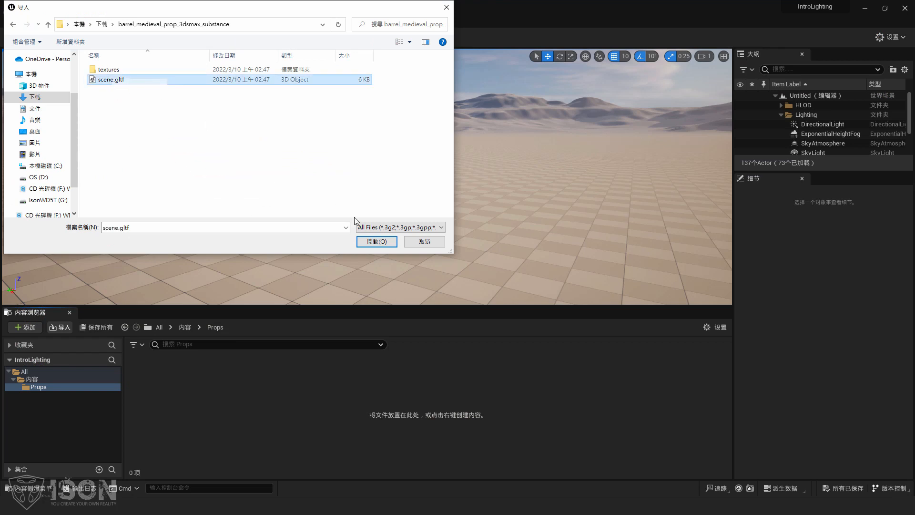
click(372, 242)
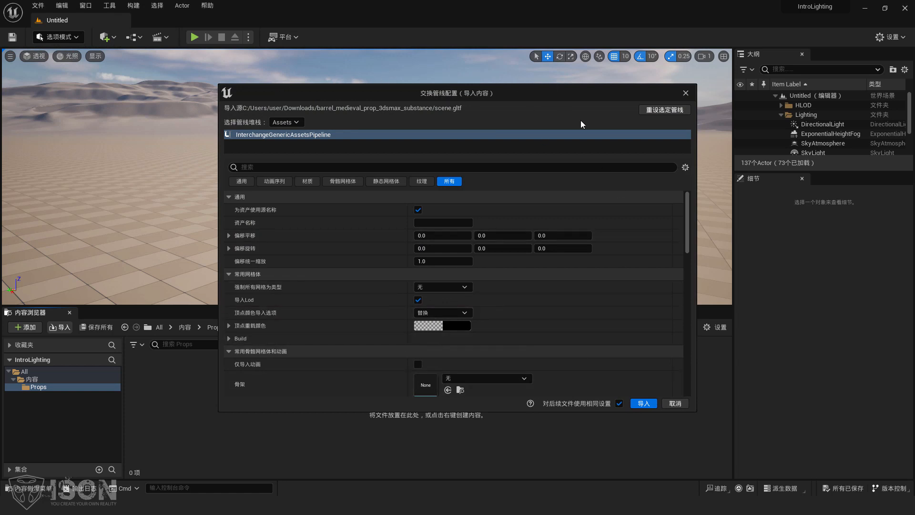
click(652, 403)
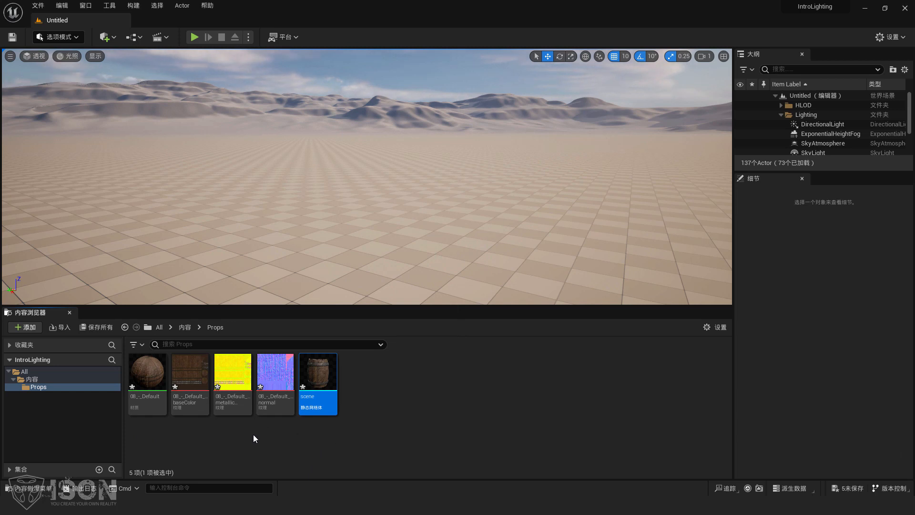
Step: Save all the imported barrel assets and enlarge the asset thumbnails in the Props folder
key(ctrl+shift+s)
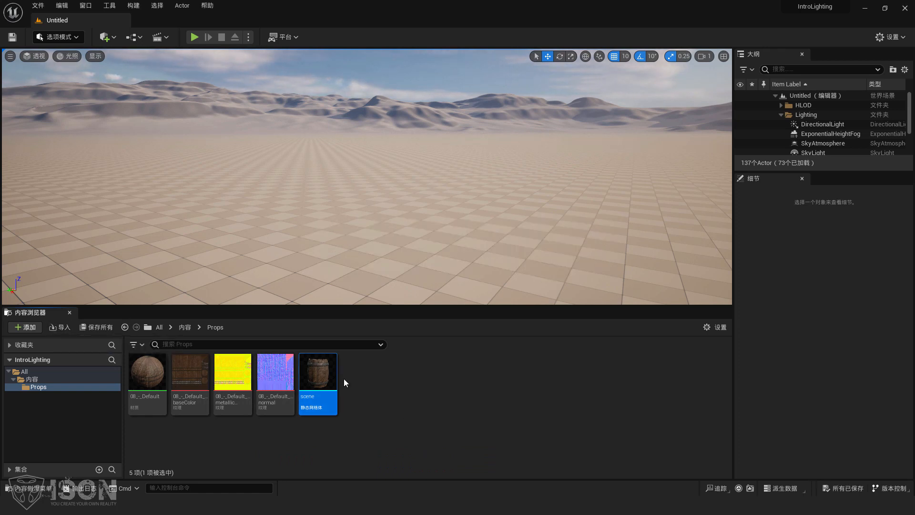
mouse_move(154, 385)
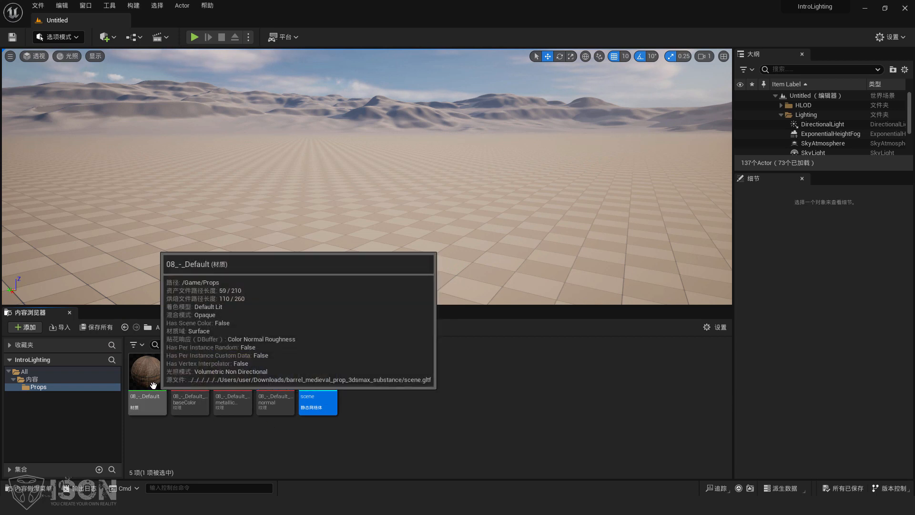
ctrl+scroll(153, 386, up, 3)
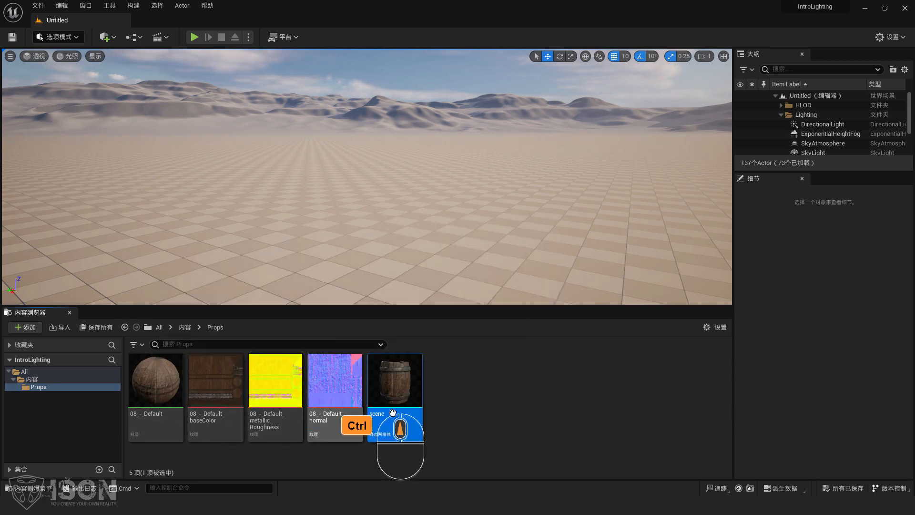
Step: Open the 08_-_Default material in a docked editor and spread the BaseColor1 and main output nodes apart in its graph
ctrl+scroll(392, 413, up, 1)
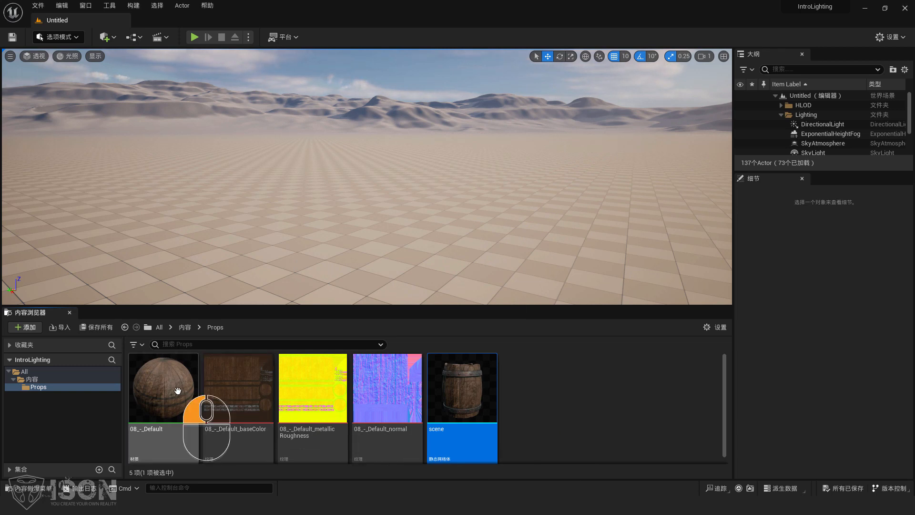
double_click(191, 415)
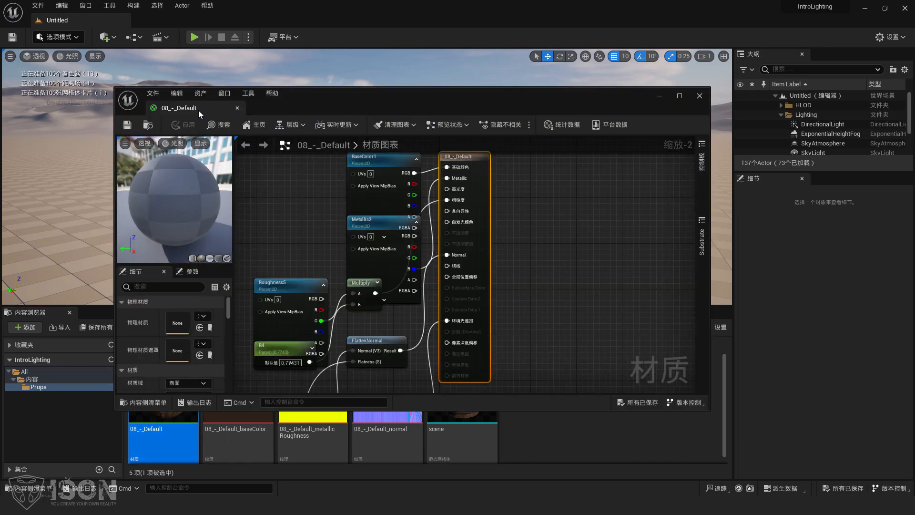
drag(198, 110, 337, 19)
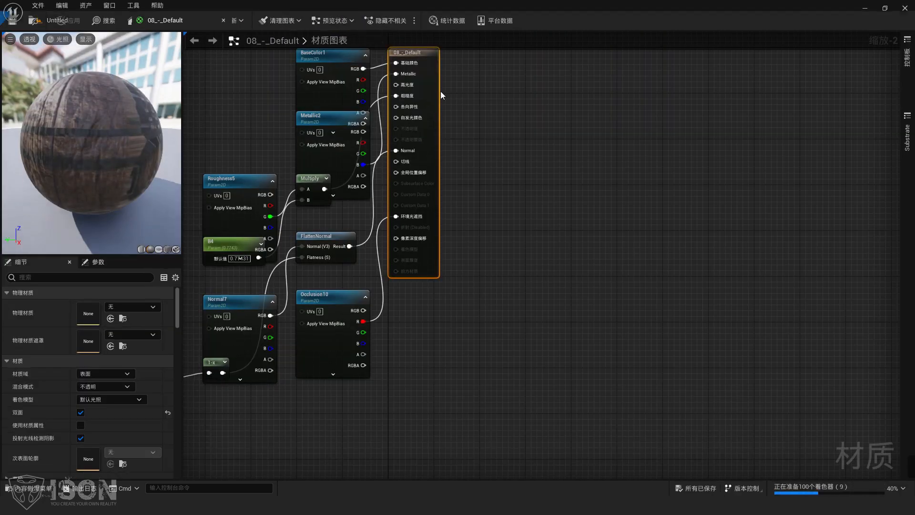
right_drag(502, 165, 628, 229)
drag(464, 141, 456, 96)
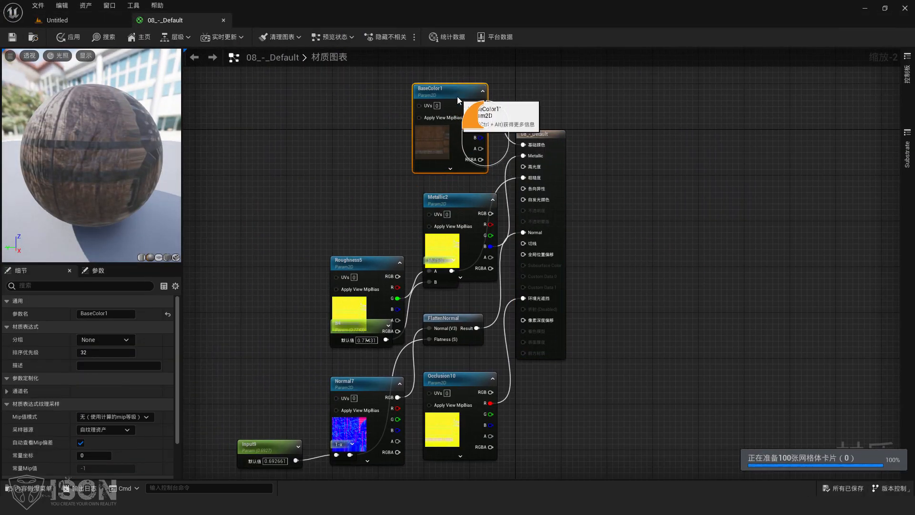
drag(560, 148, 636, 147)
right_drag(719, 283, 705, 231)
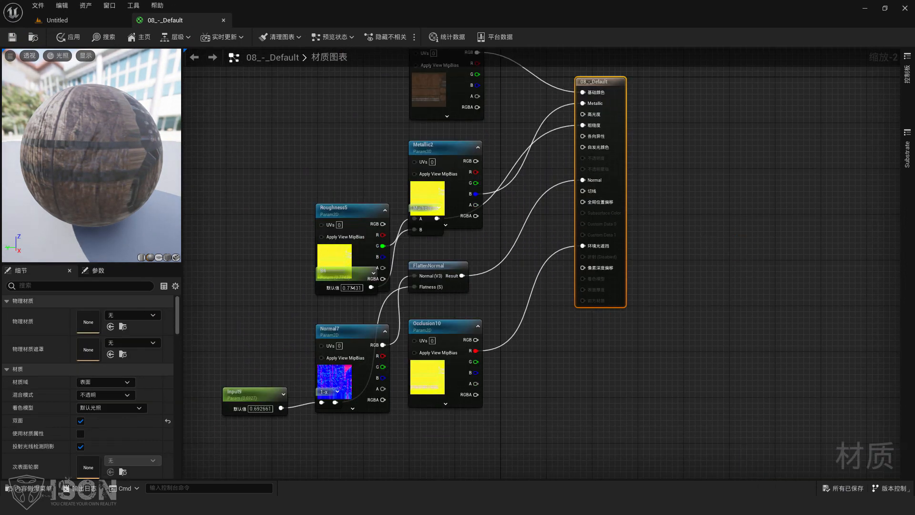
click(71, 22)
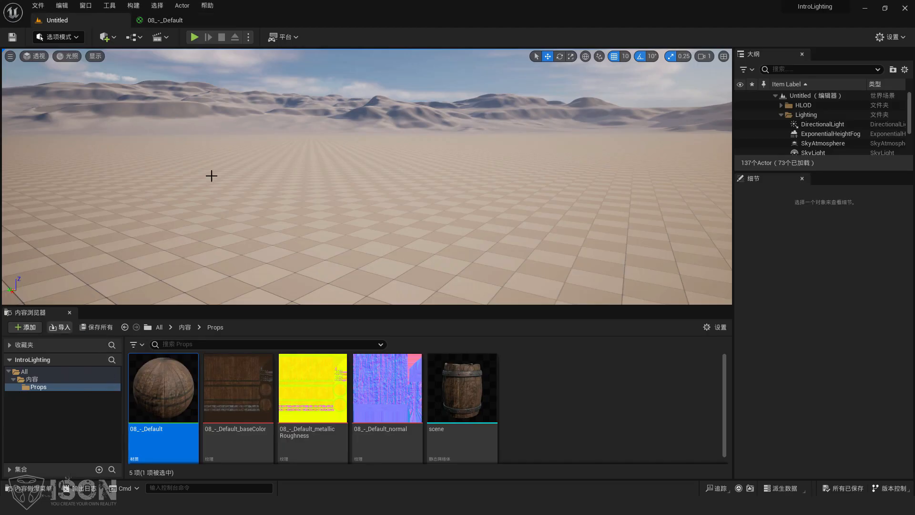
click(60, 327)
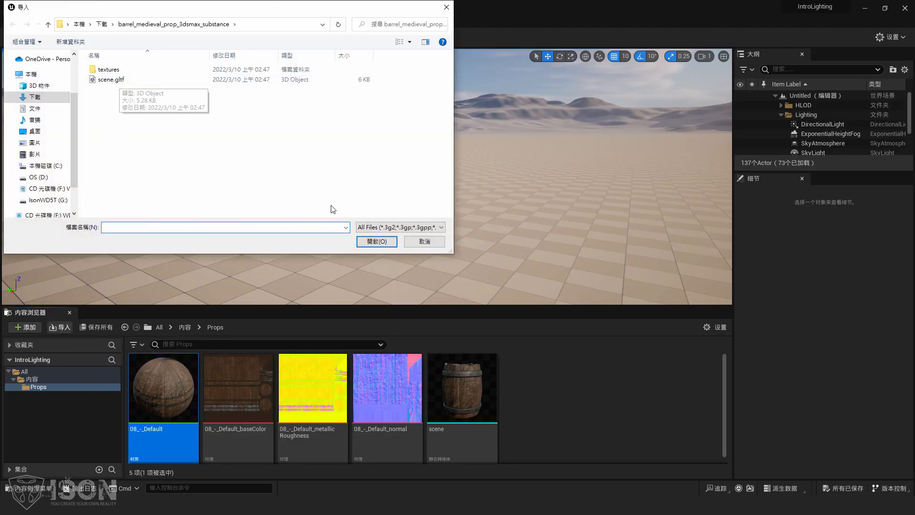
click(424, 241)
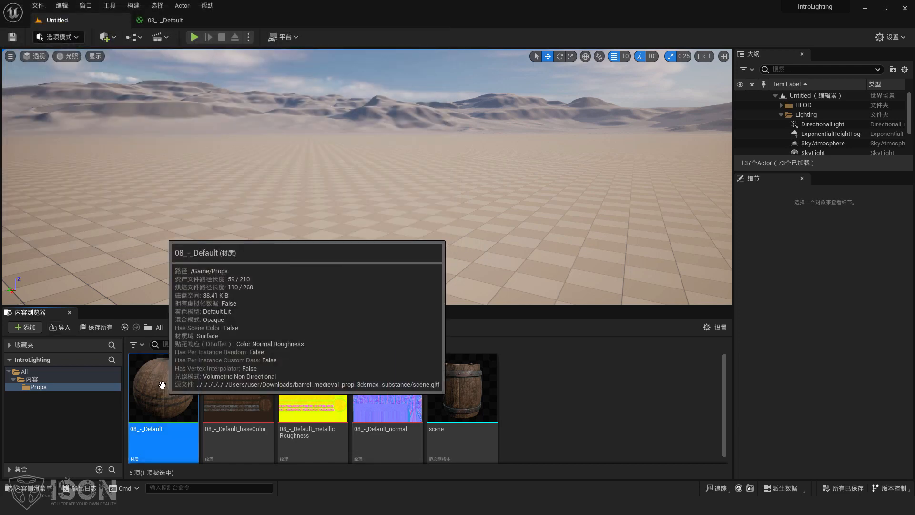
Step: Move the Roughness5 and Metallic2 nodes clear of overlapping nodes in the 08_-_Default graph, and close the material with its changes applied
click(171, 20)
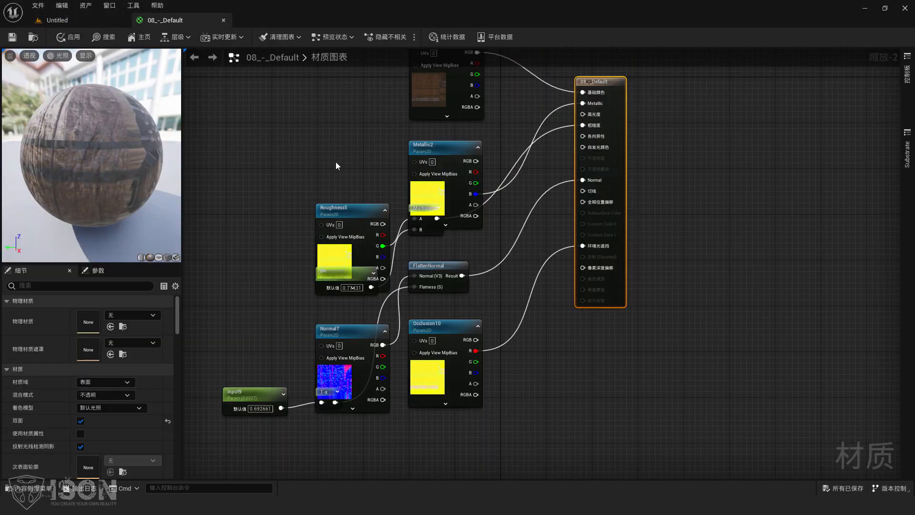
drag(348, 210, 304, 170)
drag(445, 143, 448, 126)
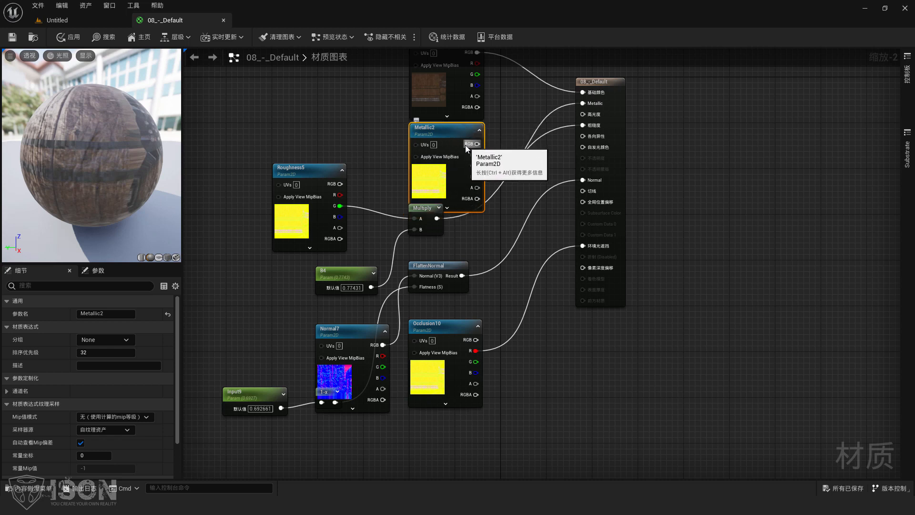
click(223, 21)
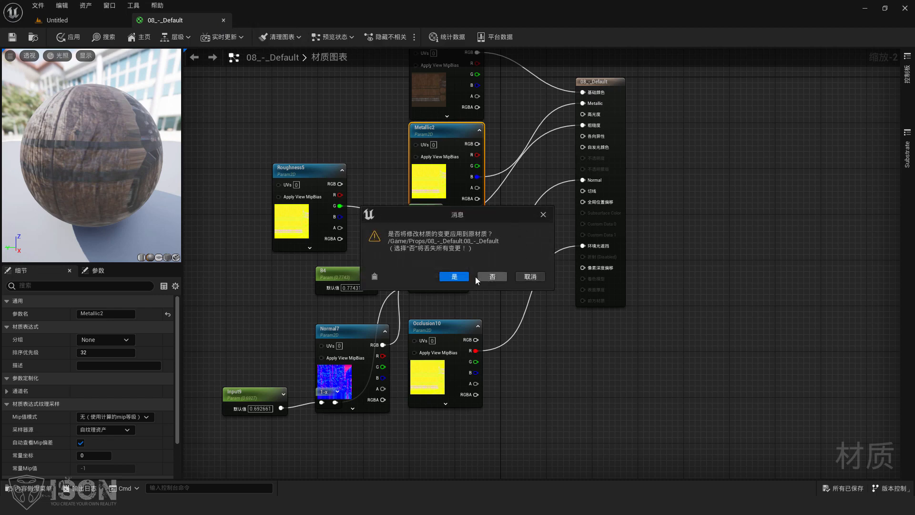
click(450, 275)
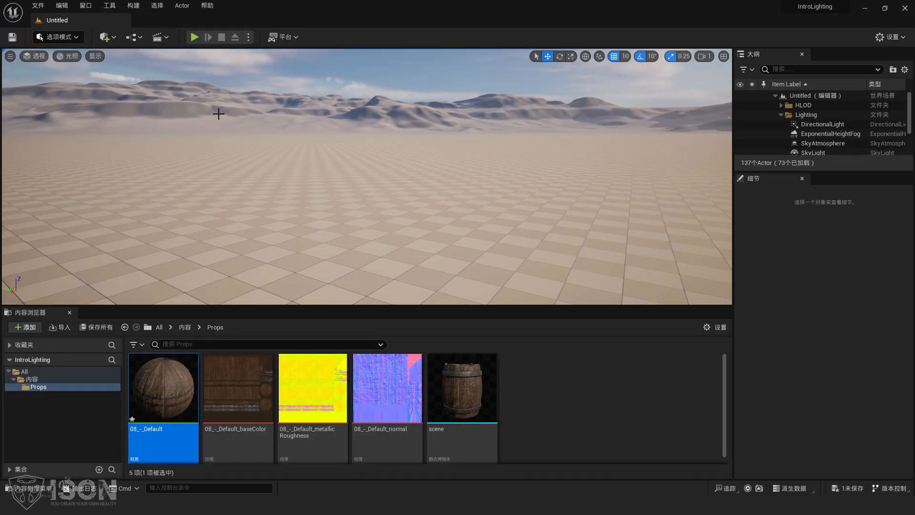
Step: Place the scene barrel mesh from Props in the level, focus on it and view it from a higher angle
drag(476, 396, 398, 242)
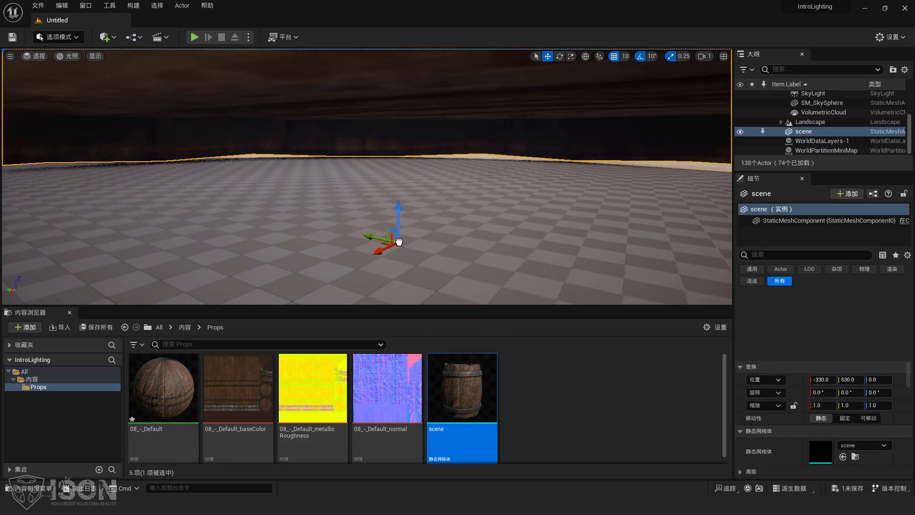
key(f)
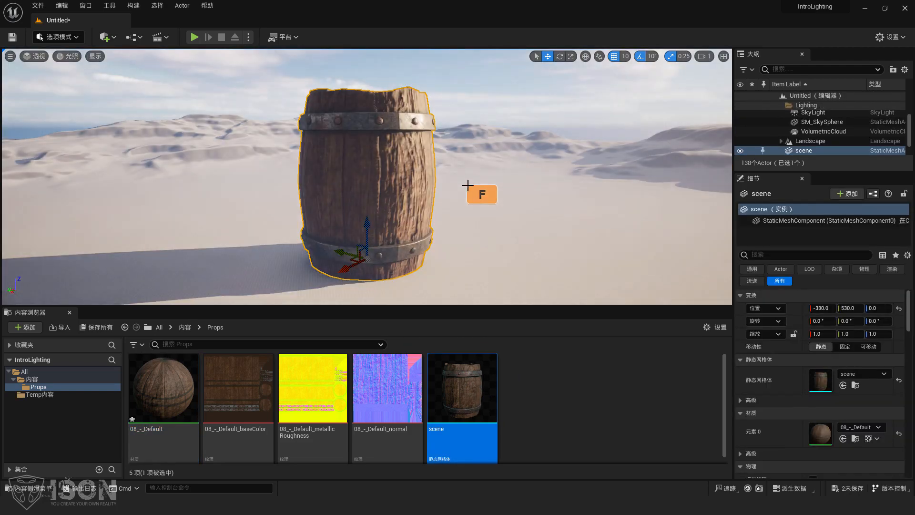
alt+drag(472, 200, 305, 265)
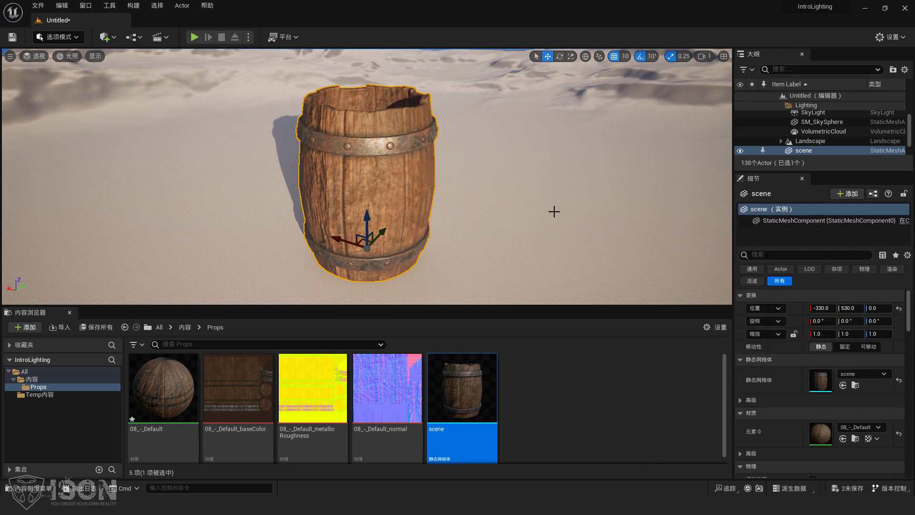
Step: Switch to the barrel's Sketchfab page to review its available download formats, and return to Unreal Editor
key(alt+Tab)
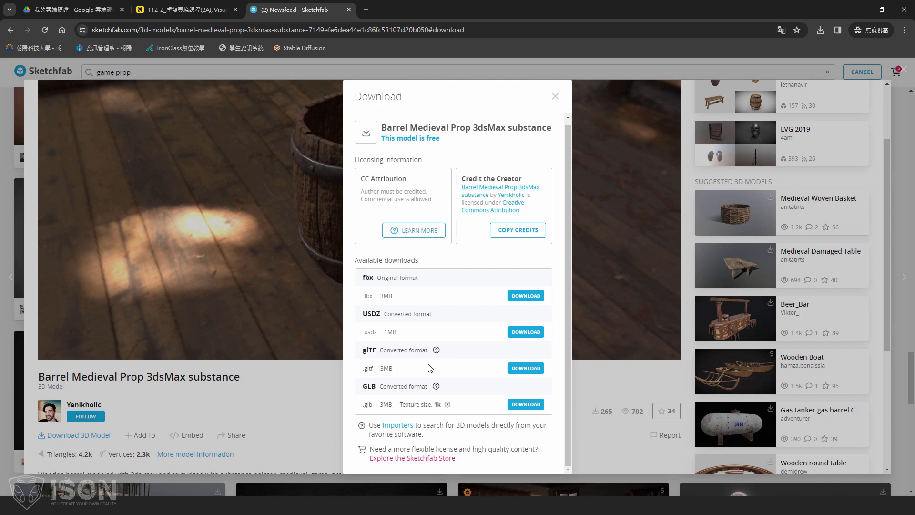
key(alt+Tab)
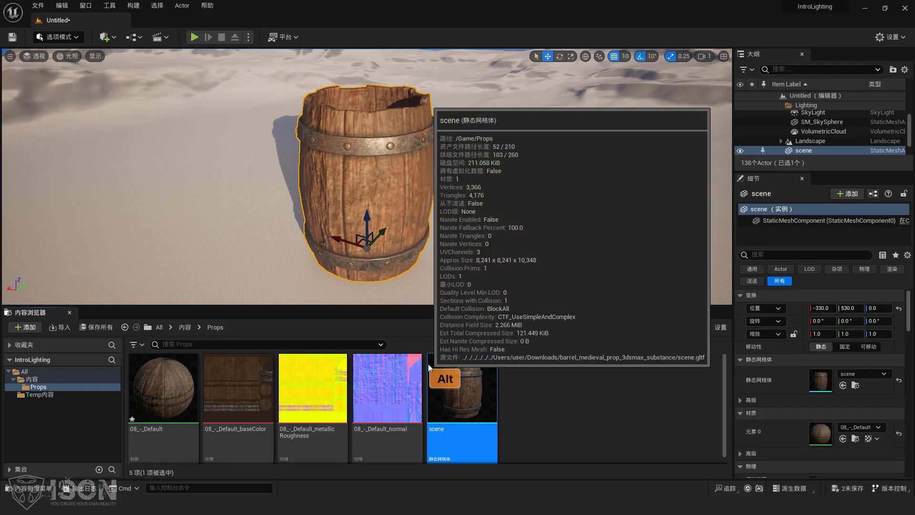
Step: Reposition the Normal7 and FlattenNormal nodes in the 08_-_Default material graph to untangle them, and close the material with its changes applied
click(176, 391)
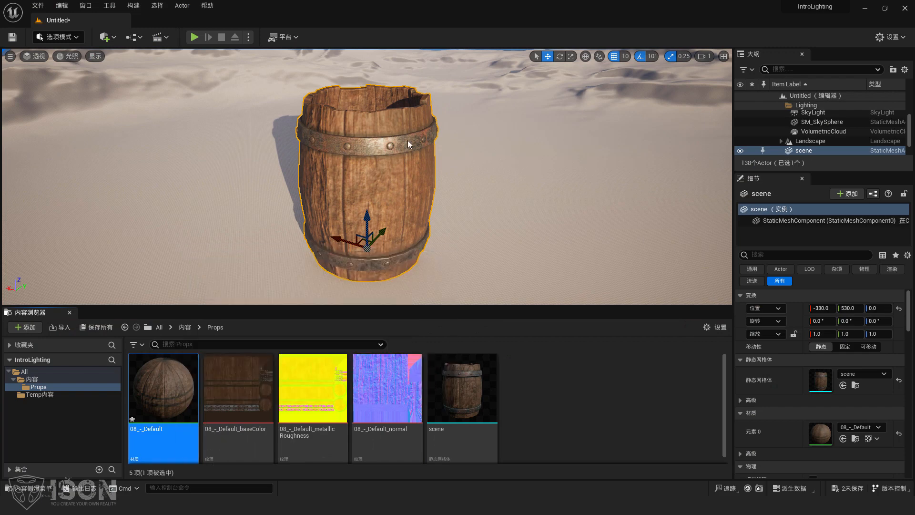
double_click(176, 391)
right_drag(421, 162, 527, 204)
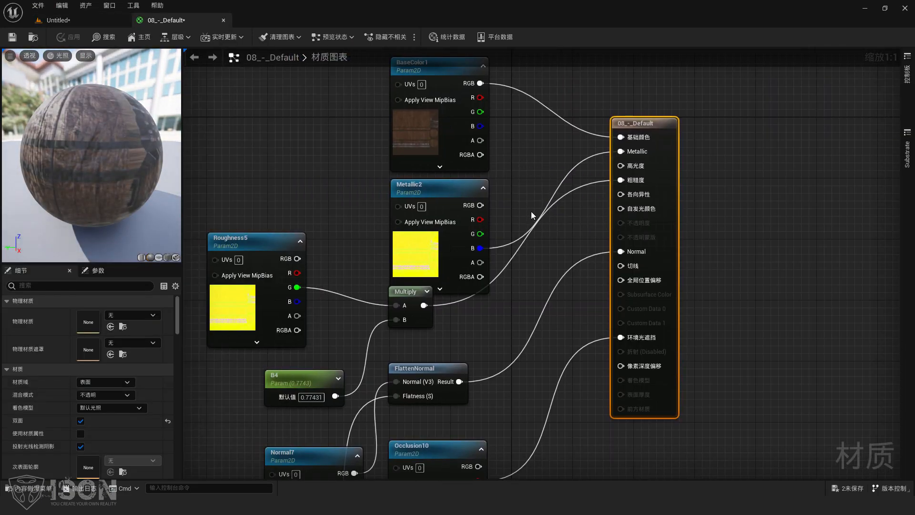
right_drag(540, 301, 583, 179)
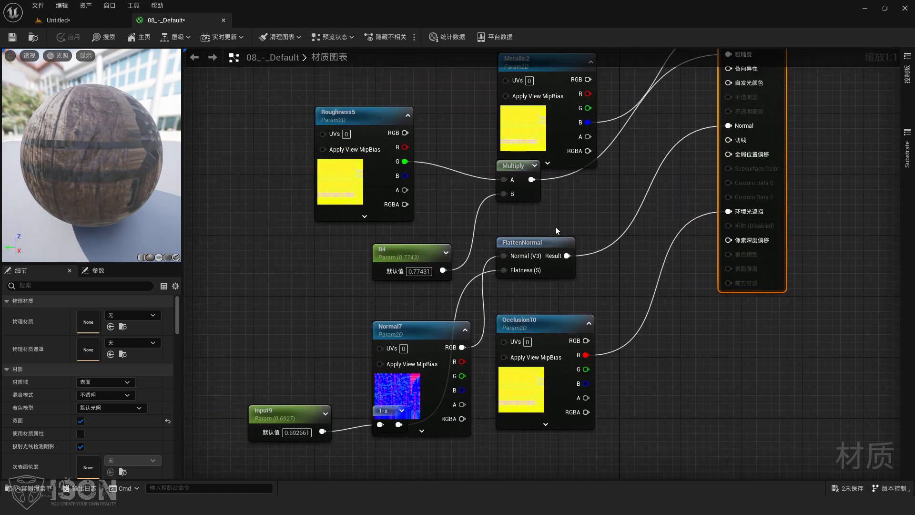
click(548, 242)
drag(414, 332, 296, 292)
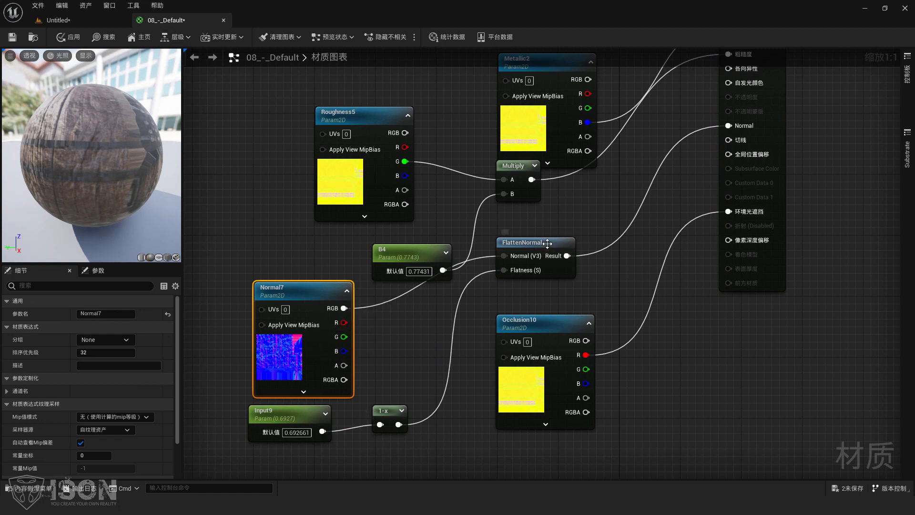
drag(543, 241, 561, 247)
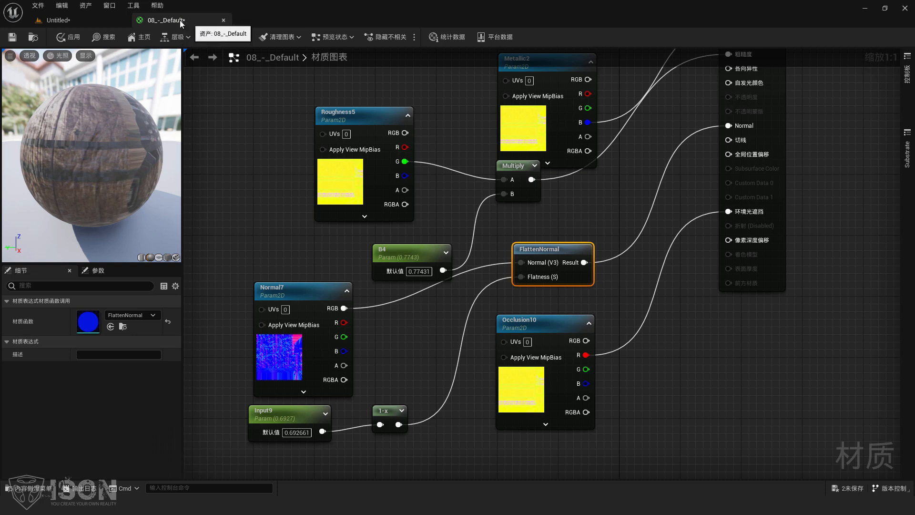
click(223, 21)
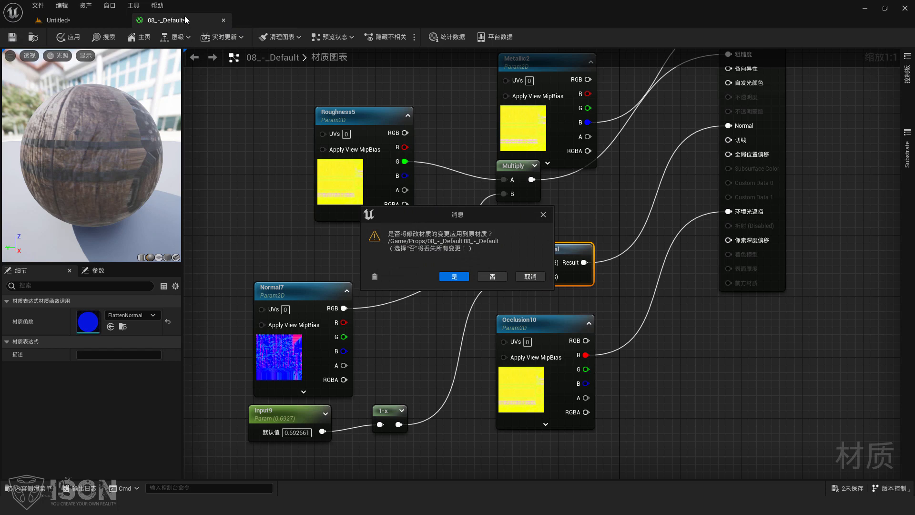
click(455, 276)
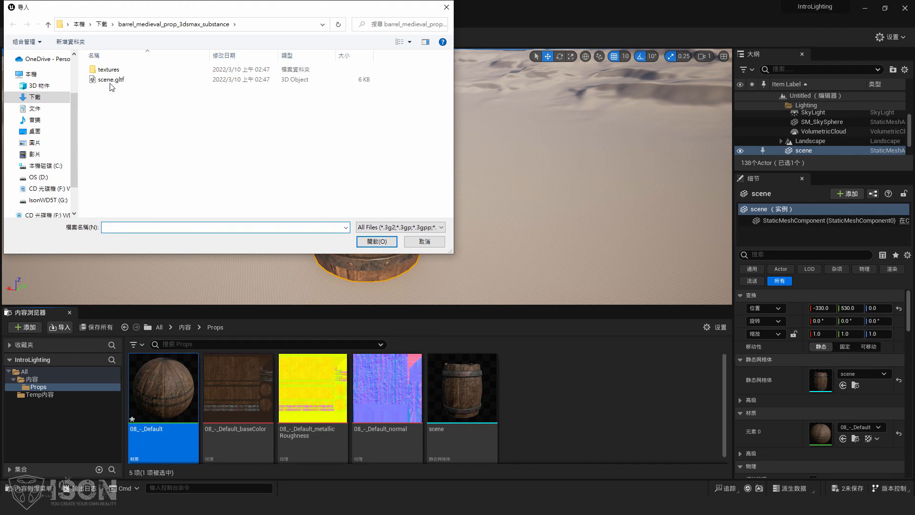
Step: Cancel the import dialog and download the Red Drum model from Sketchfab in its original fbx format
click(419, 241)
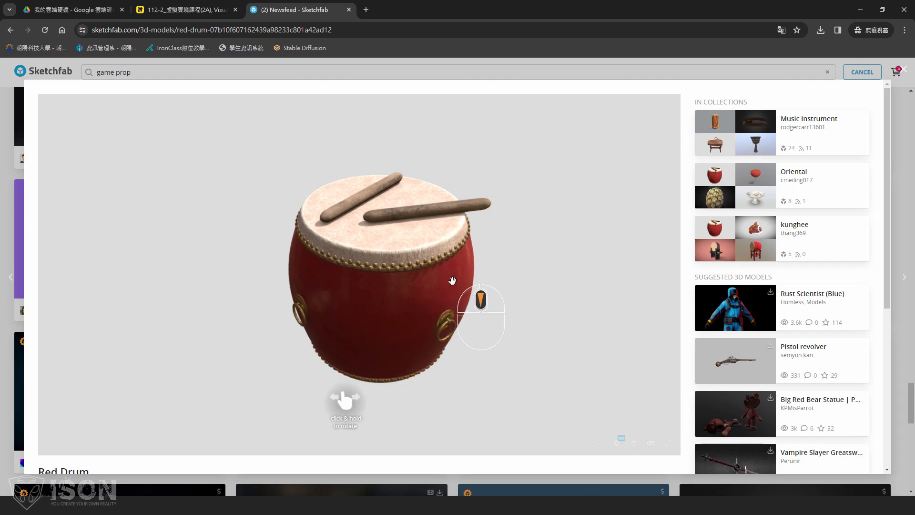
scroll(250, 465, down, 3)
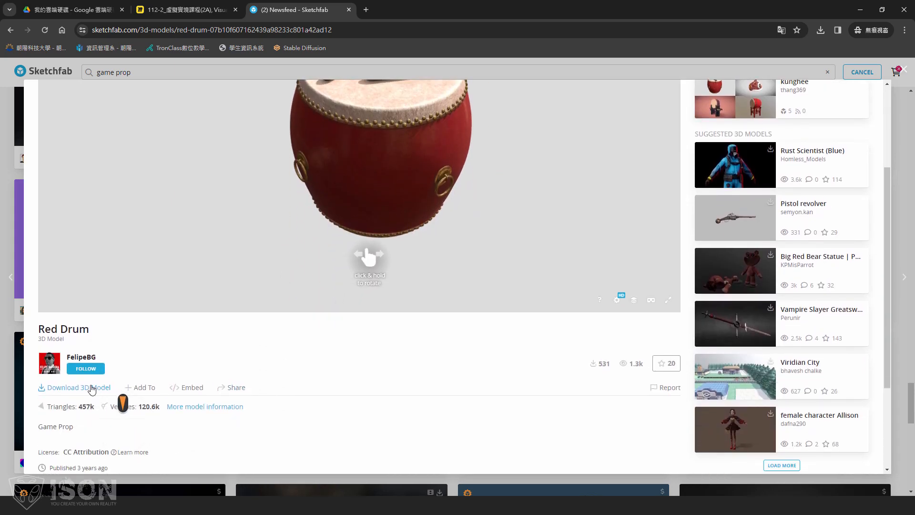
click(88, 388)
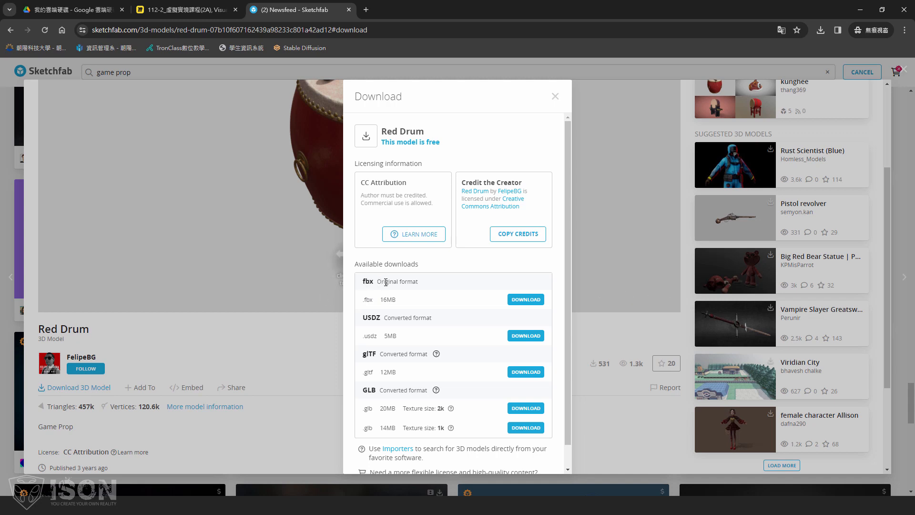
click(523, 300)
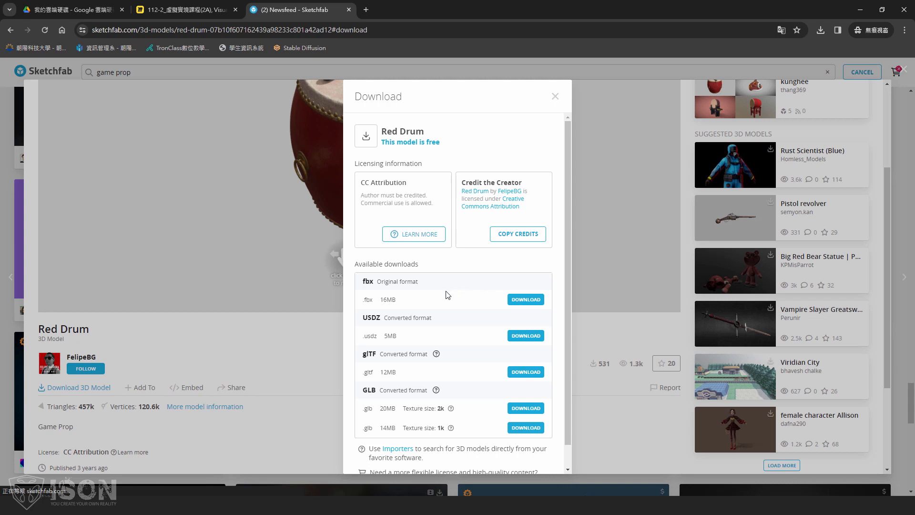
click(364, 243)
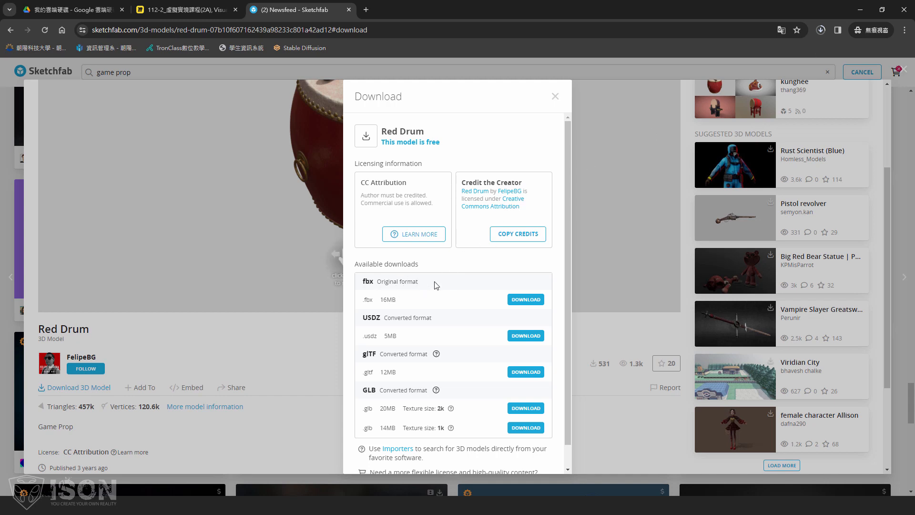
Step: Compare the fbx and glTF entries in the Red Drum download list, including the fbx file size
drag(374, 282, 362, 286)
drag(363, 357, 379, 358)
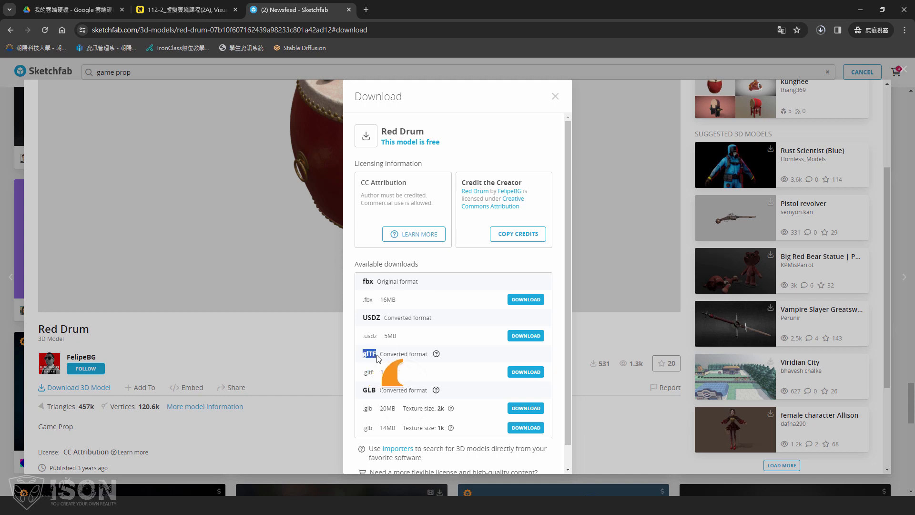
double_click(363, 283)
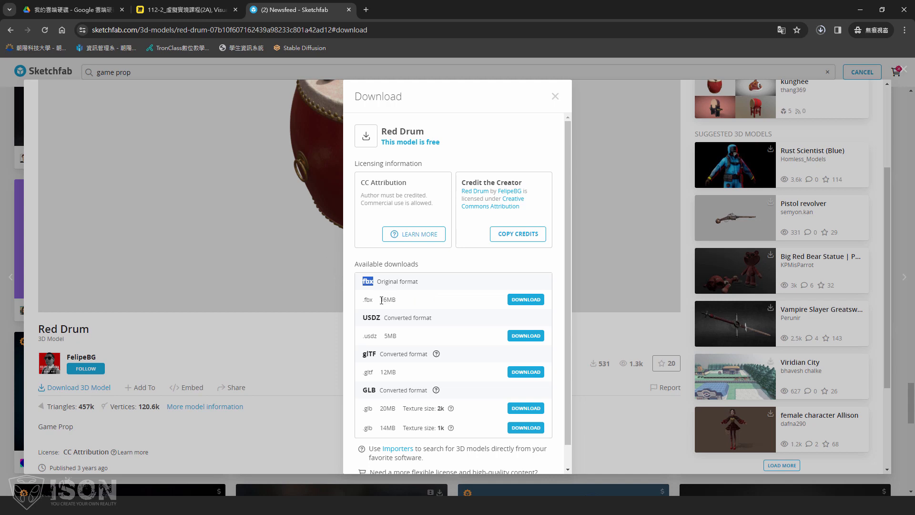
drag(381, 300, 397, 302)
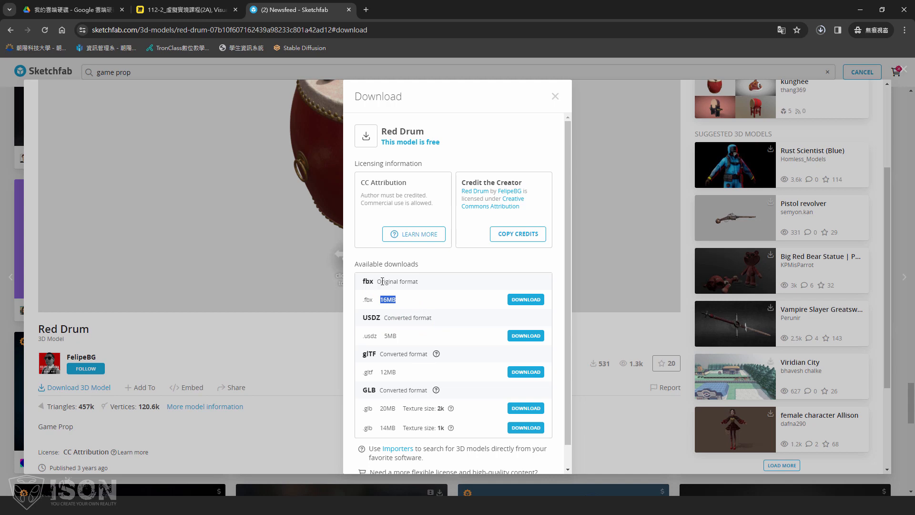
double_click(364, 355)
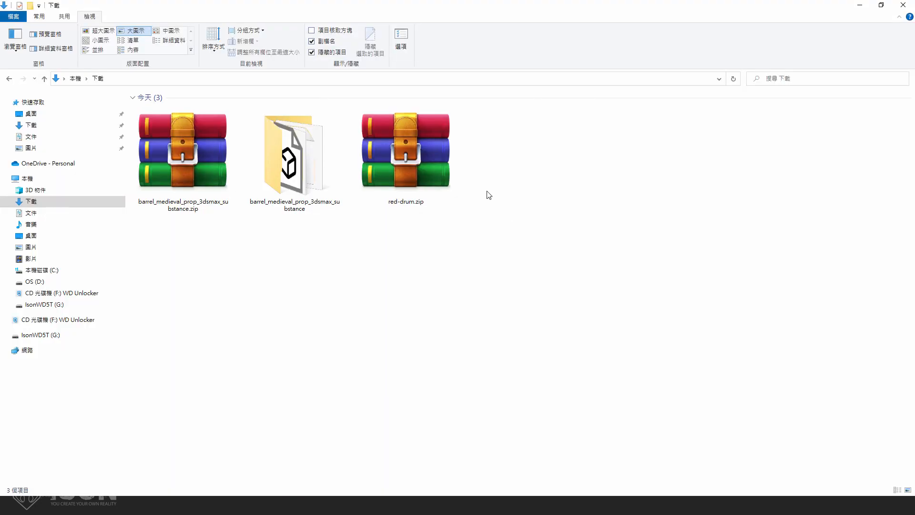
Step: Check the contents of red-drum.zip and extract the archive into its own red-drum folder in Downloads
double_click(428, 156)
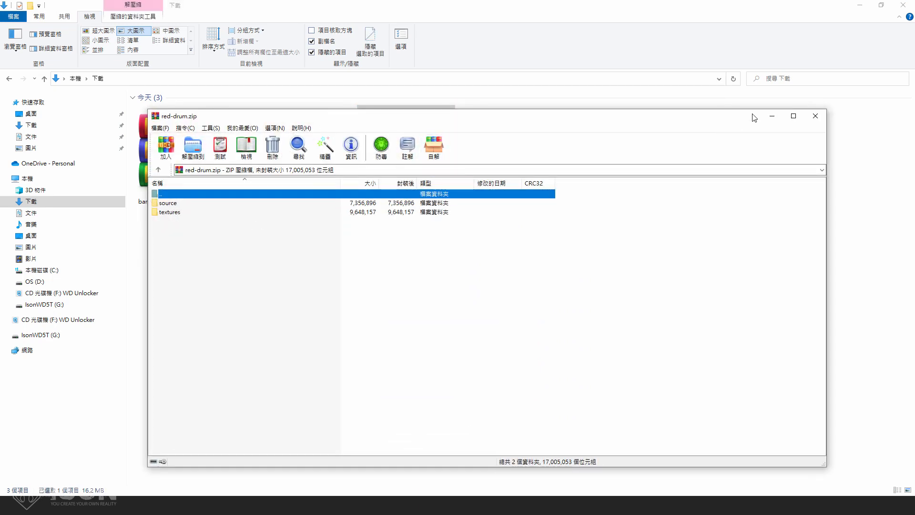
click(815, 116)
right_drag(425, 159, 558, 161)
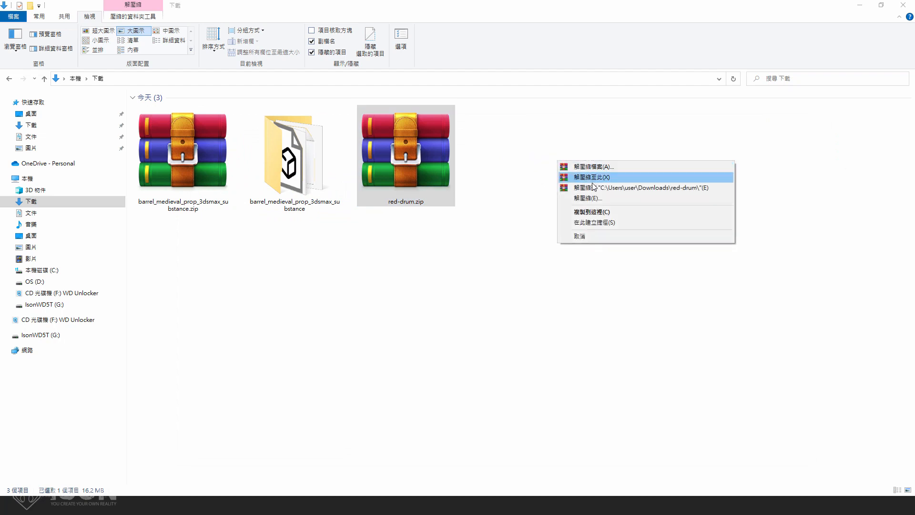
click(600, 188)
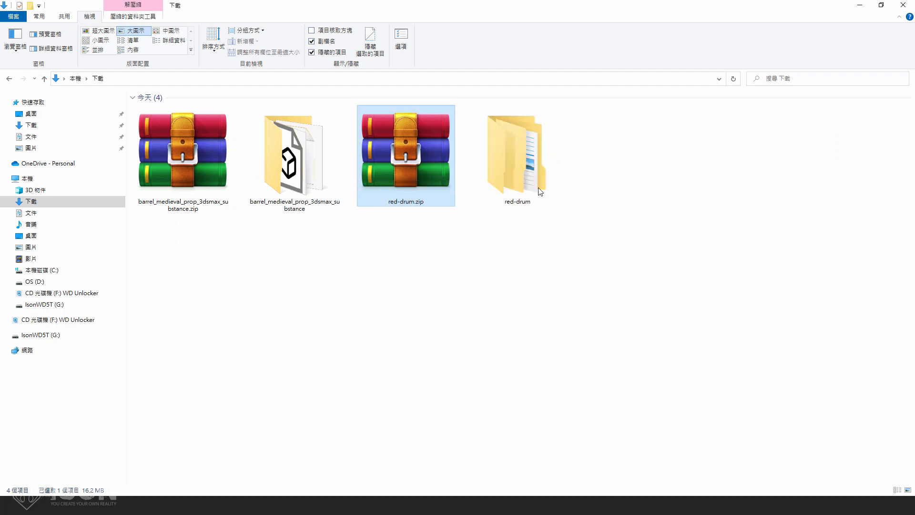
Step: Examine the source and textures subfolders of the extracted red-drum folder, and return to Downloads
double_click(533, 173)
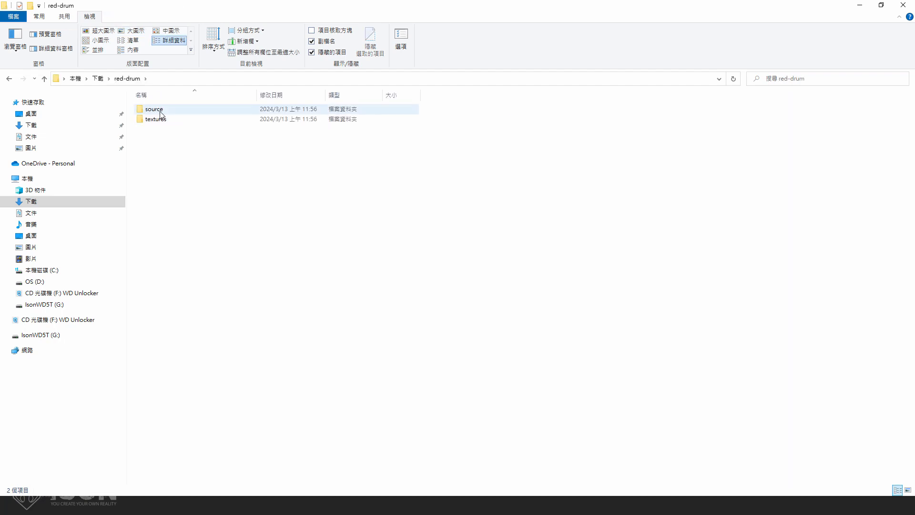
double_click(160, 111)
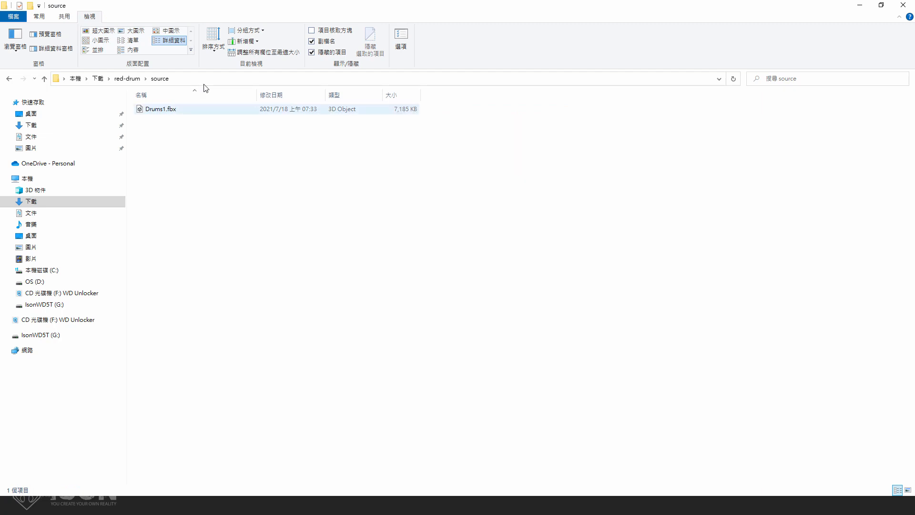
click(127, 78)
double_click(158, 120)
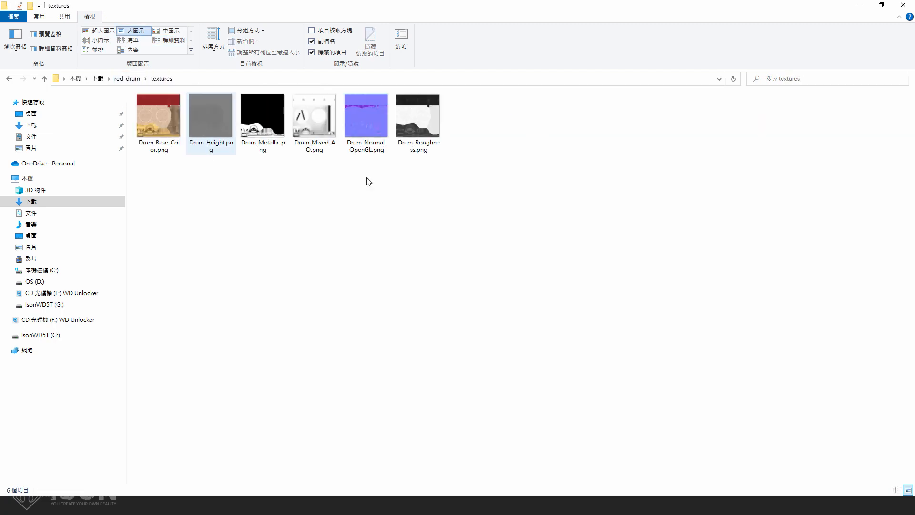
click(98, 78)
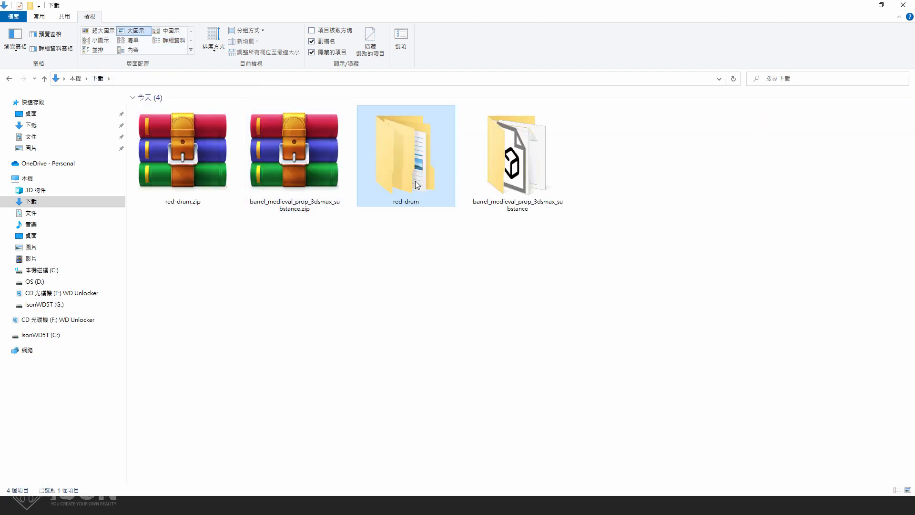
Step: Copy the red-drum folder name, switch to Unreal Editor, create a folder named red-drum inside Props, and open it
key(F2)
key(ctrl+c)
click(286, 468)
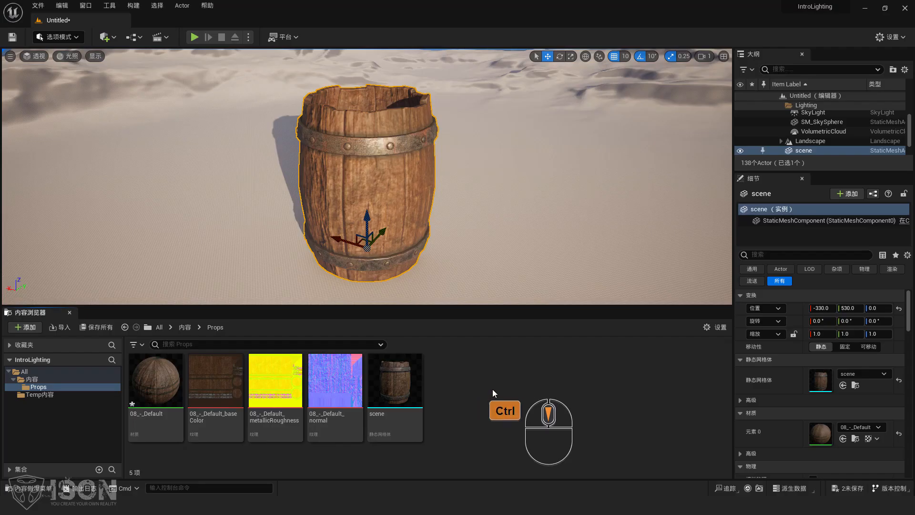
right_click(451, 395)
click(504, 96)
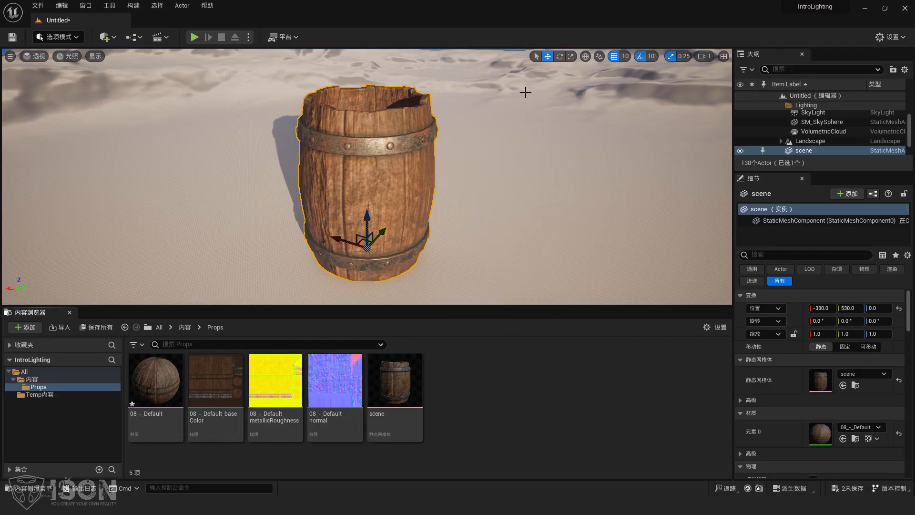
key(ctrl+v)
click(161, 386)
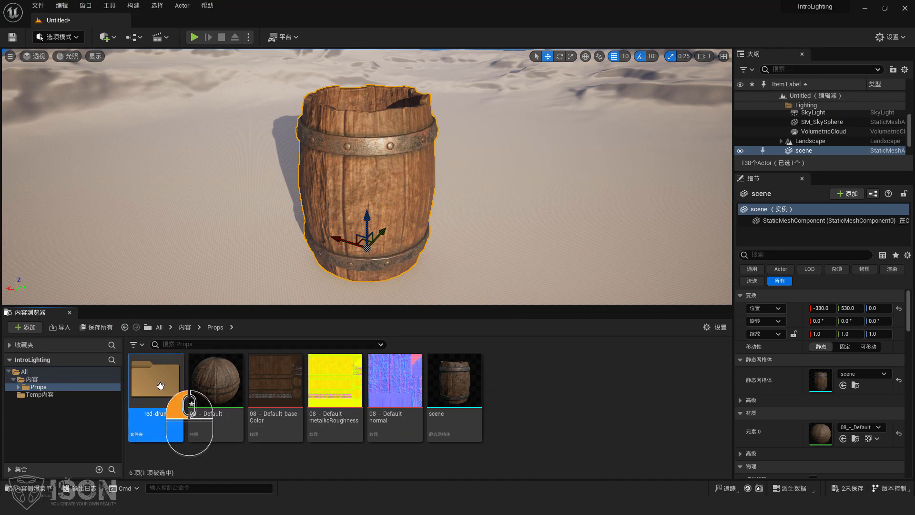
double_click(161, 386)
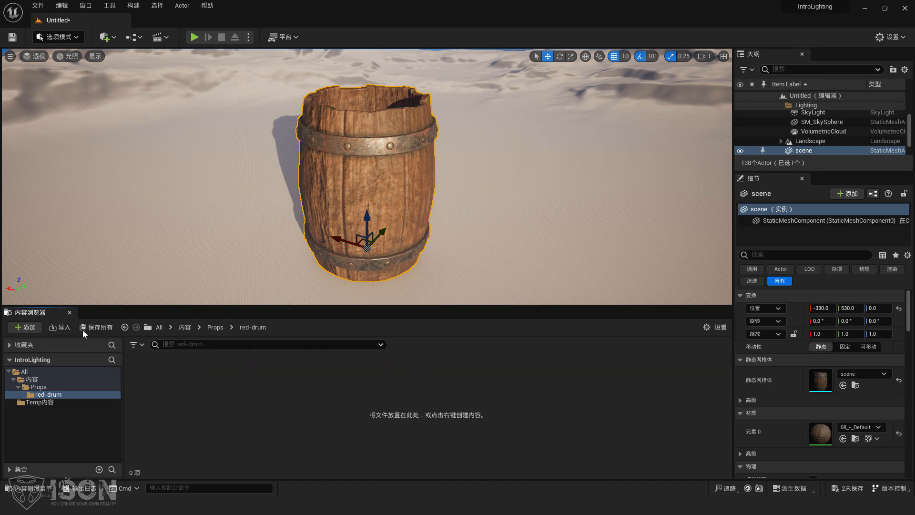
Step: Import Drums1.fbx from the downloaded red-drum source folder with the default FBX options, and close the message log
click(62, 328)
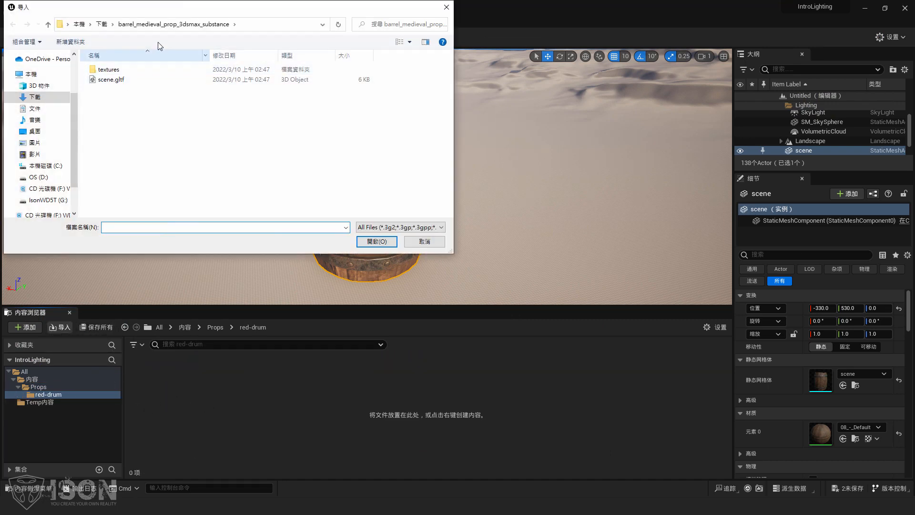
click(102, 24)
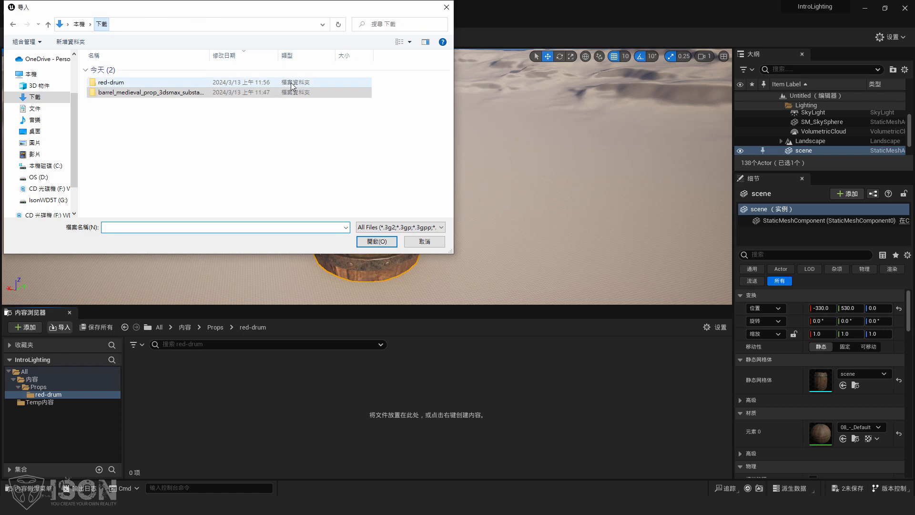
double_click(113, 84)
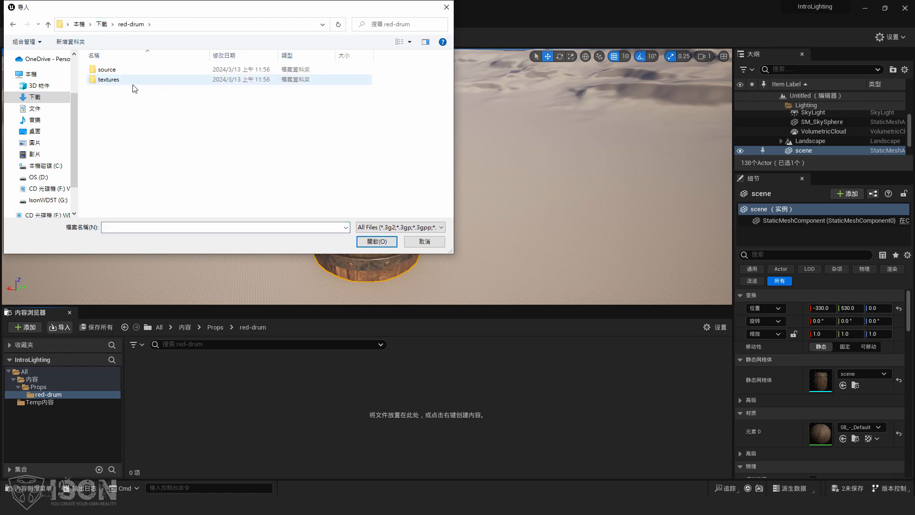
double_click(108, 69)
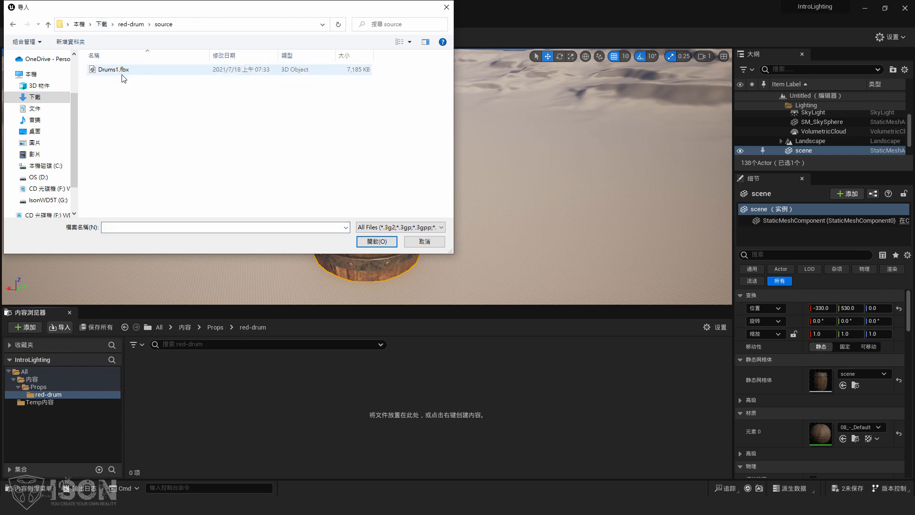
double_click(115, 71)
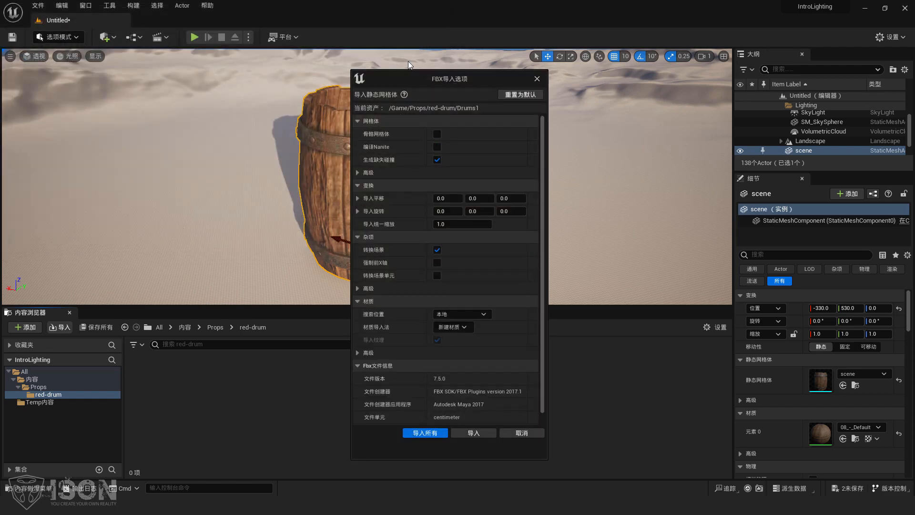
click(462, 434)
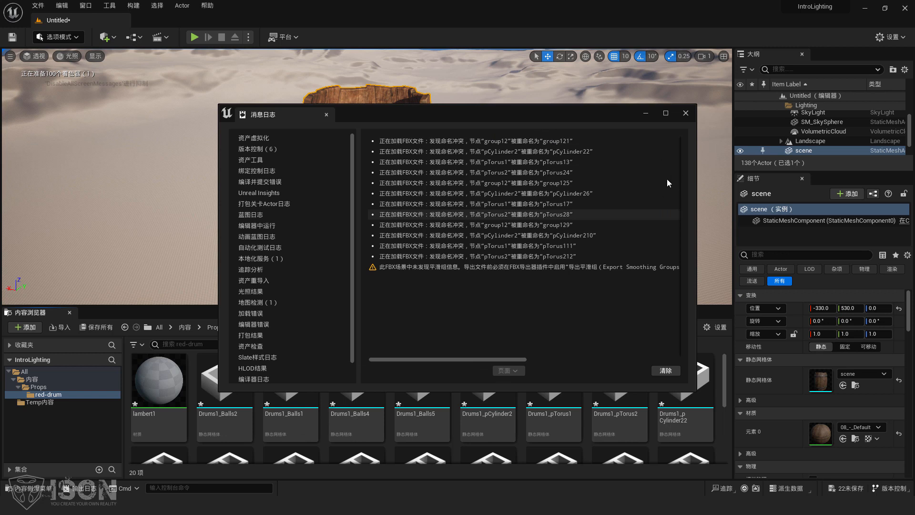
click(685, 114)
Step: Enlarge the content browser and examine the separate drum meshes and the lambert1 material in the red-drum folder
drag(540, 305, 540, 177)
ctrl+scroll(545, 282, down, 2)
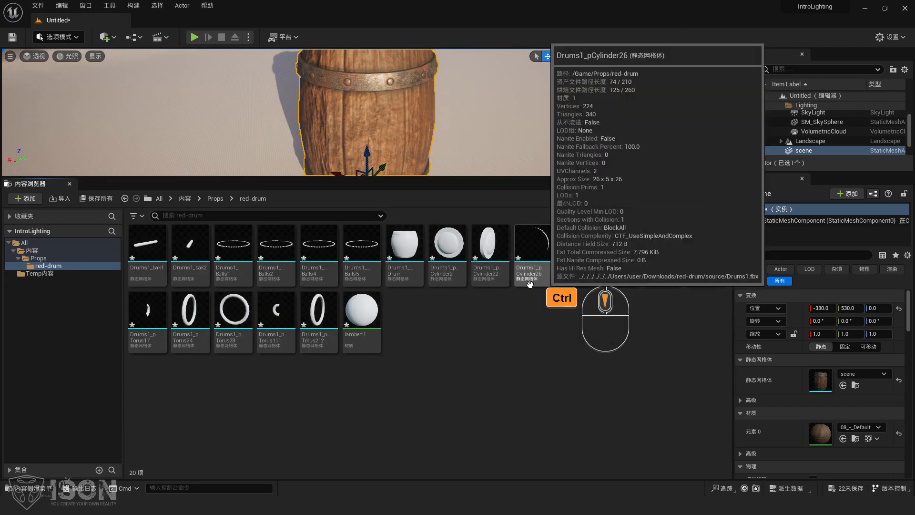
click(372, 313)
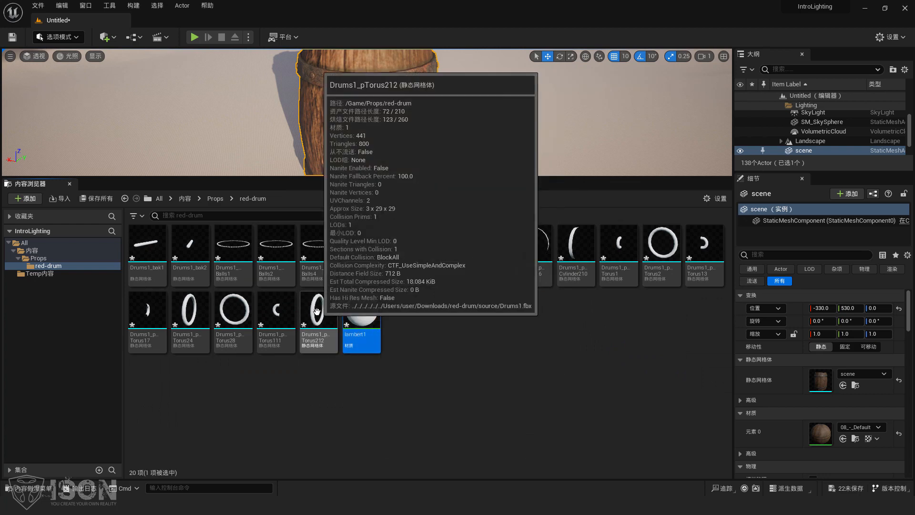
click(332, 315)
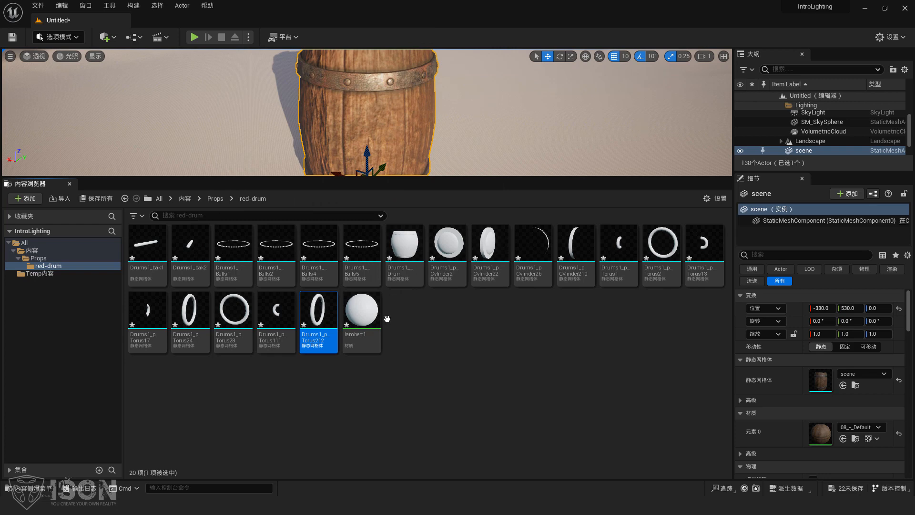
click(148, 245)
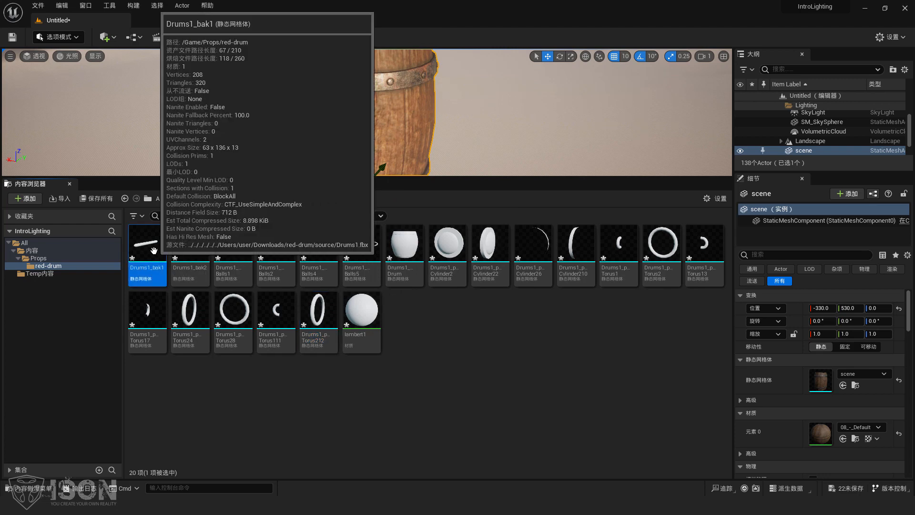
click(183, 248)
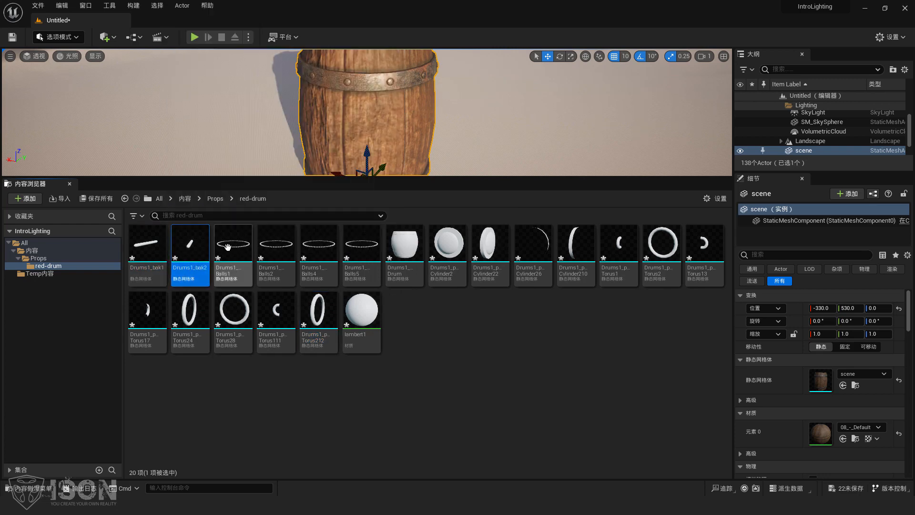
click(233, 247)
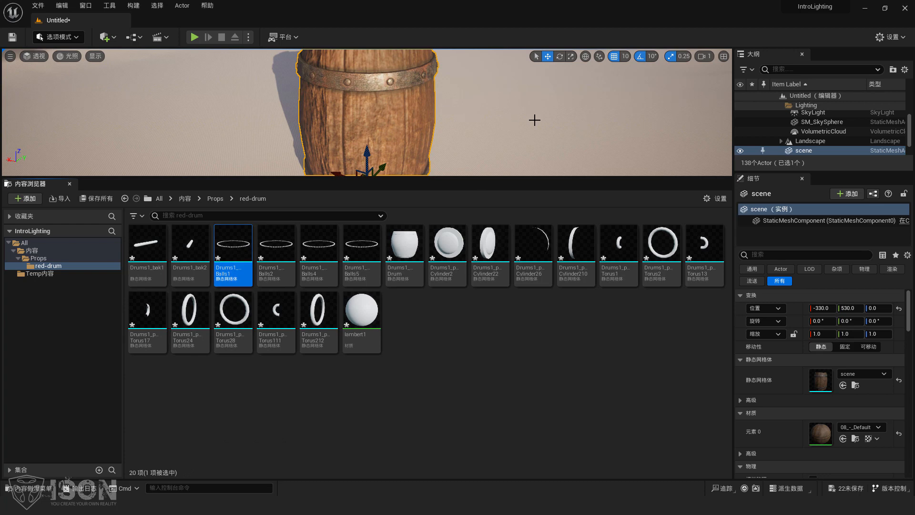
Step: Place all the Drums1 static meshes together in the level to view the assembled drum, and delete the placed actors
click(318, 313)
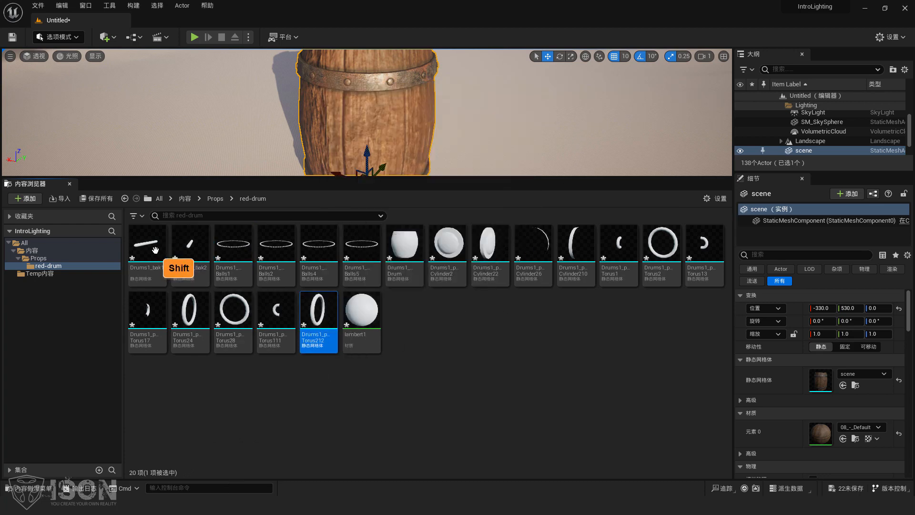
shift+click(156, 249)
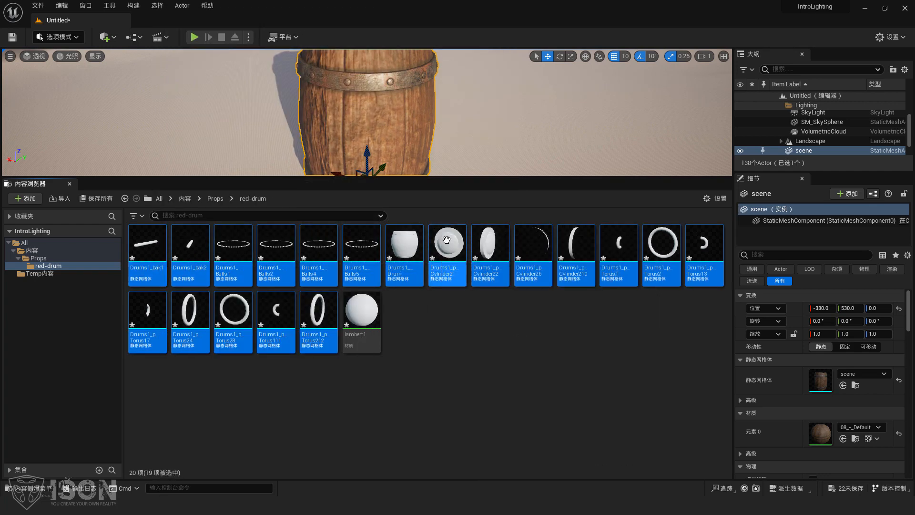
drag(447, 239, 577, 158)
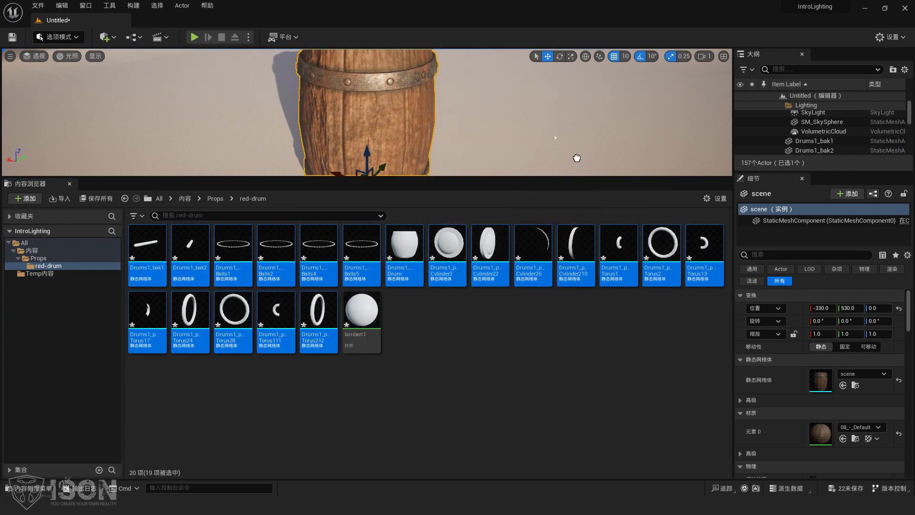
key(f)
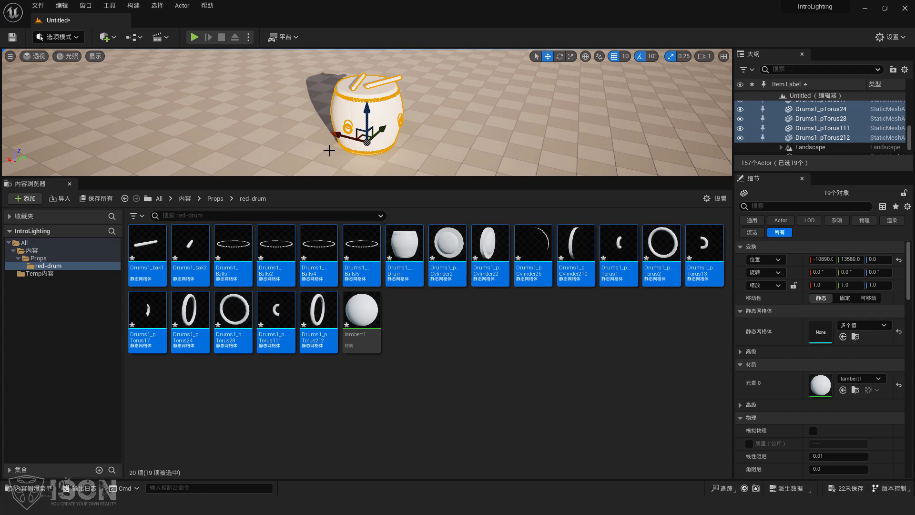
right_drag(437, 115, 450, 120)
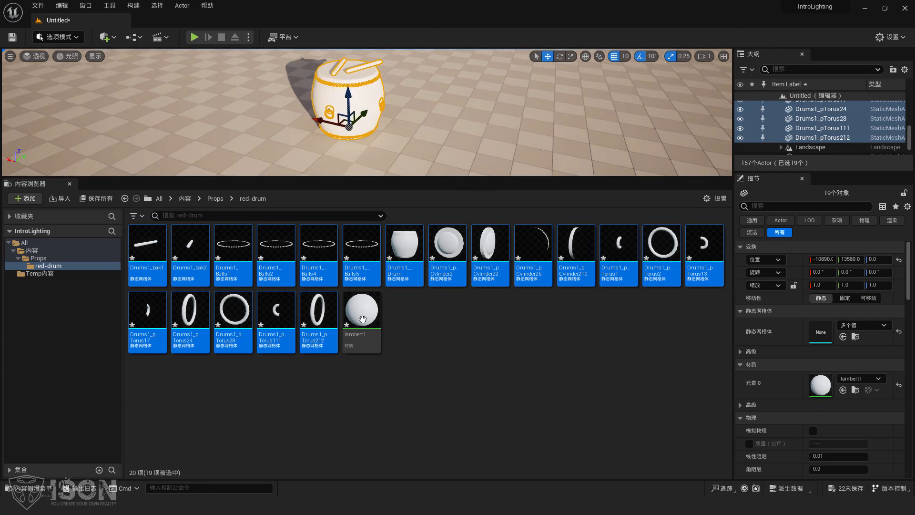
mouse_move(363, 319)
key(Delete)
Step: Import all the drum textures, from Drum_Base_Color.png to Drum_Roughness.png, into the red-drum folder and select the imported texture assets
click(61, 198)
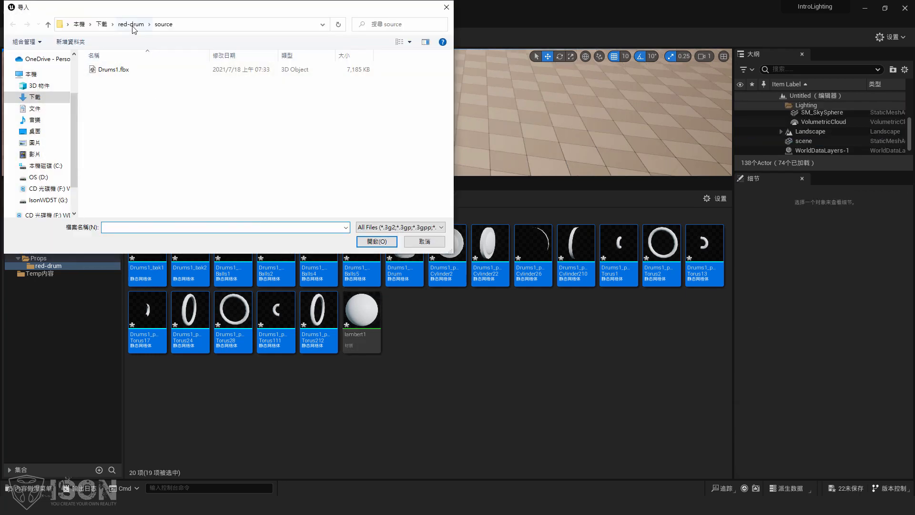
click(131, 24)
double_click(129, 79)
click(123, 82)
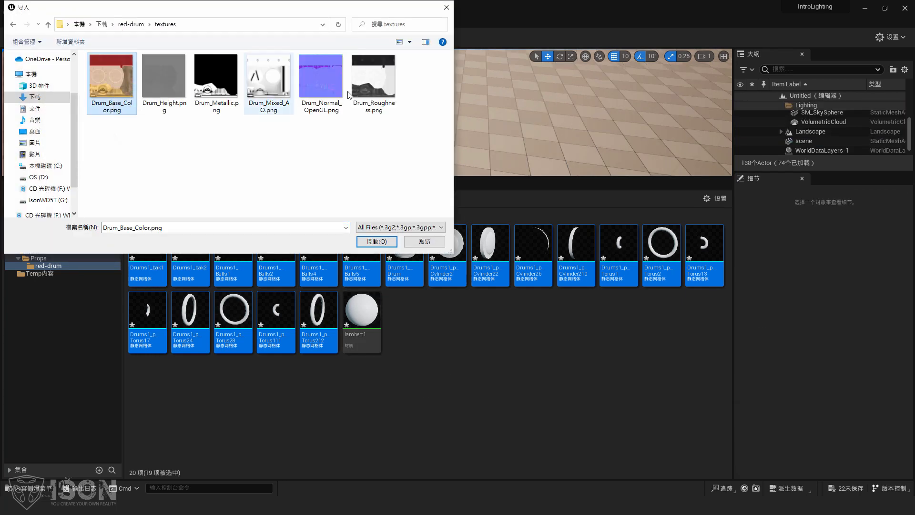
shift+click(365, 88)
click(378, 241)
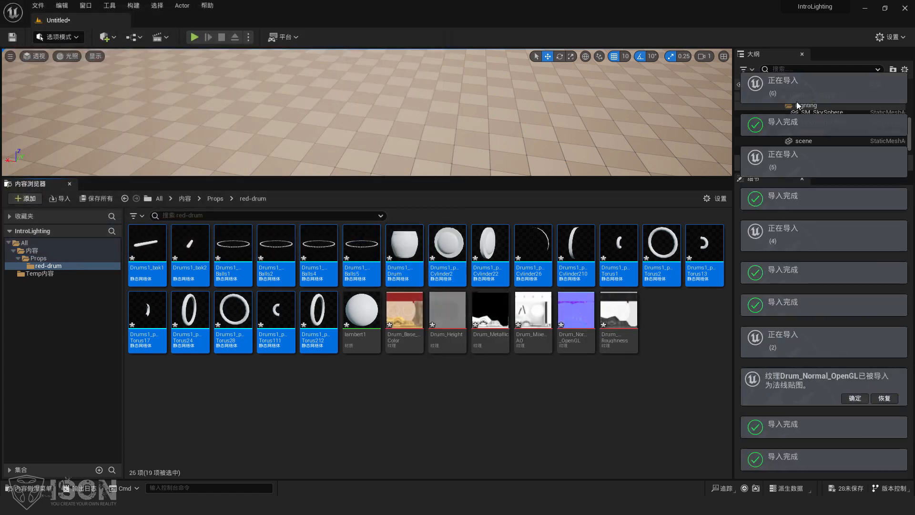
click(612, 326)
shift+click(404, 315)
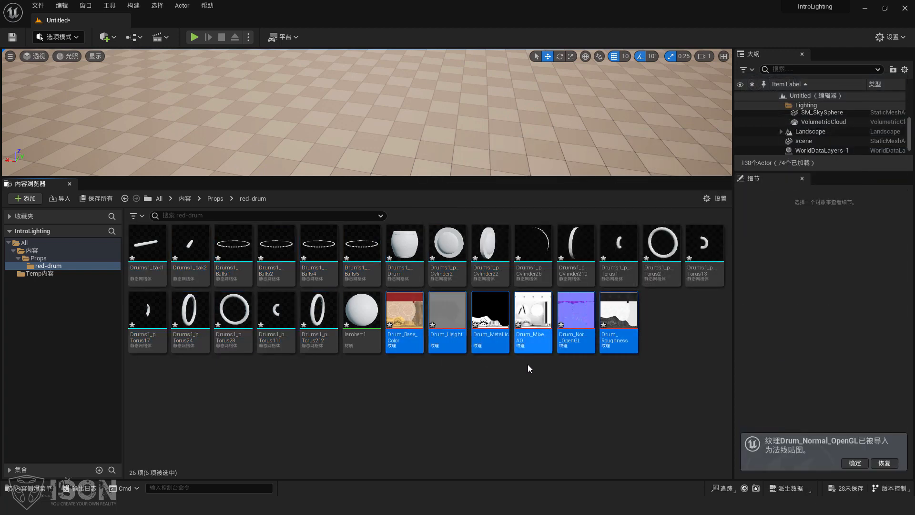
Step: Open the lambert1 material in a docked editor and add the six drum textures, Drum_Base_Color to Drum_Roughness, to its graph as Texture Samples
double_click(356, 310)
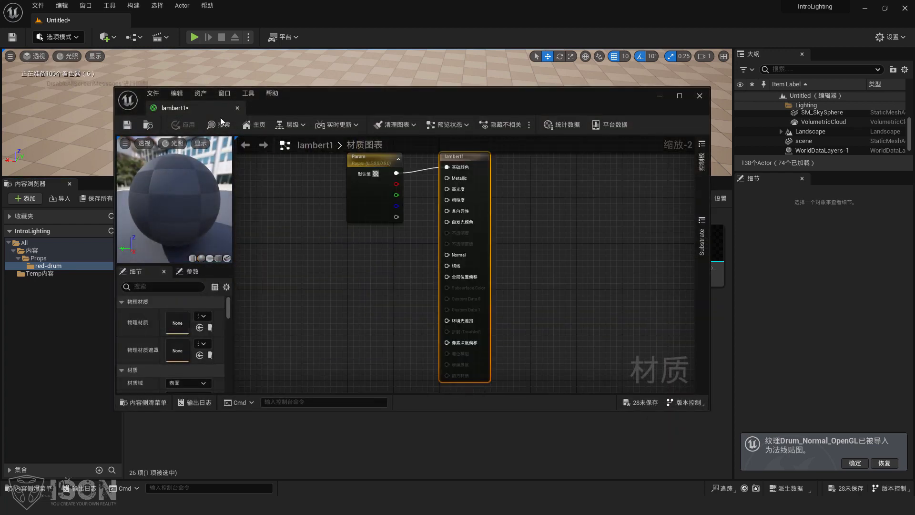
drag(219, 109, 291, 23)
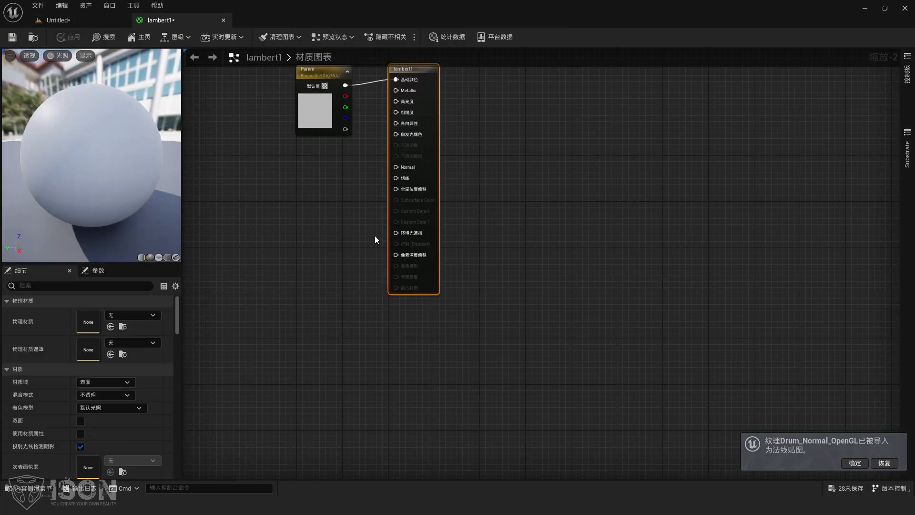
key(ctrl+space)
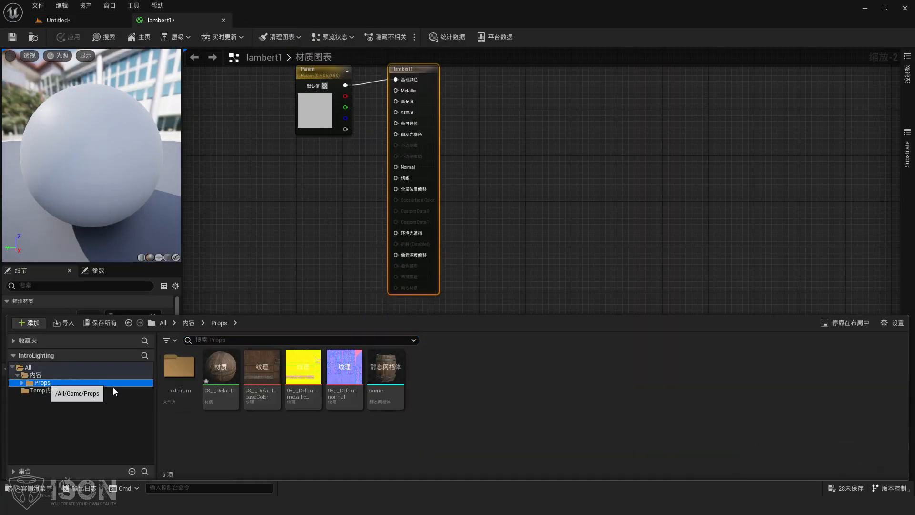
double_click(180, 367)
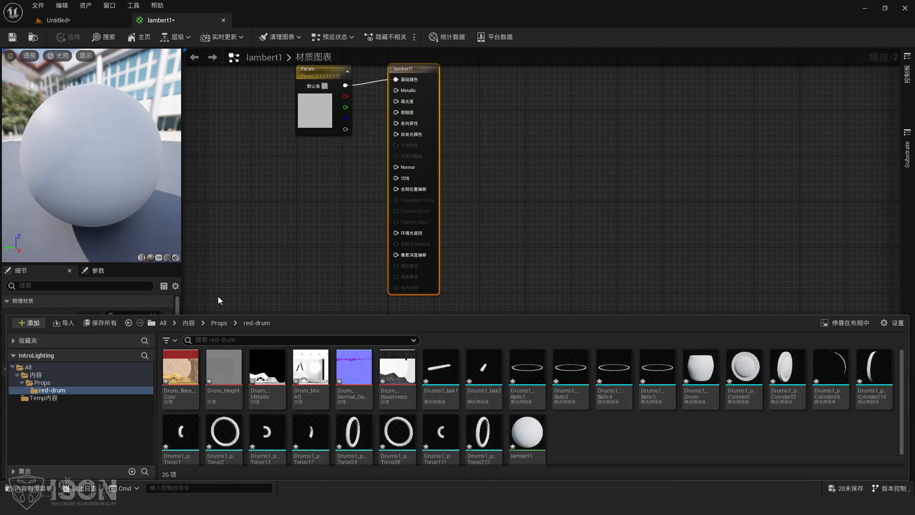
click(180, 376)
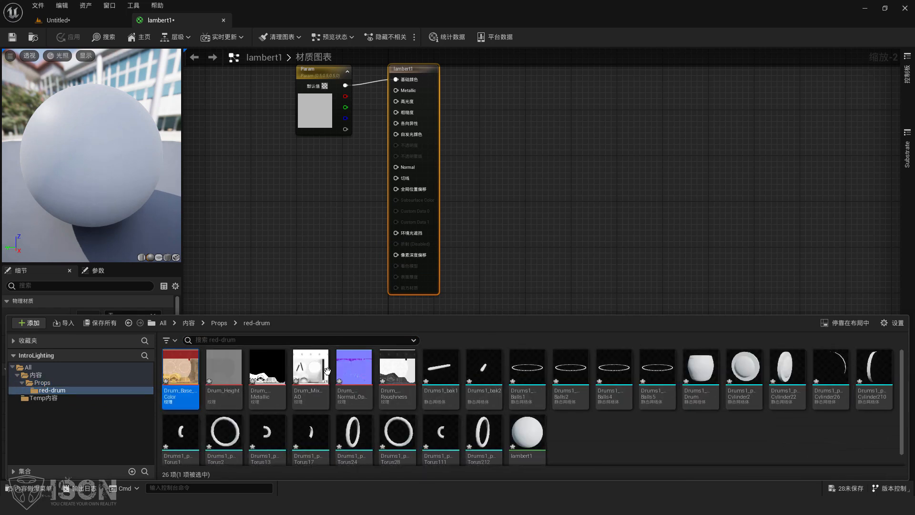
shift+click(391, 370)
drag(391, 369, 258, 189)
right_drag(518, 204, 687, 228)
click(686, 229)
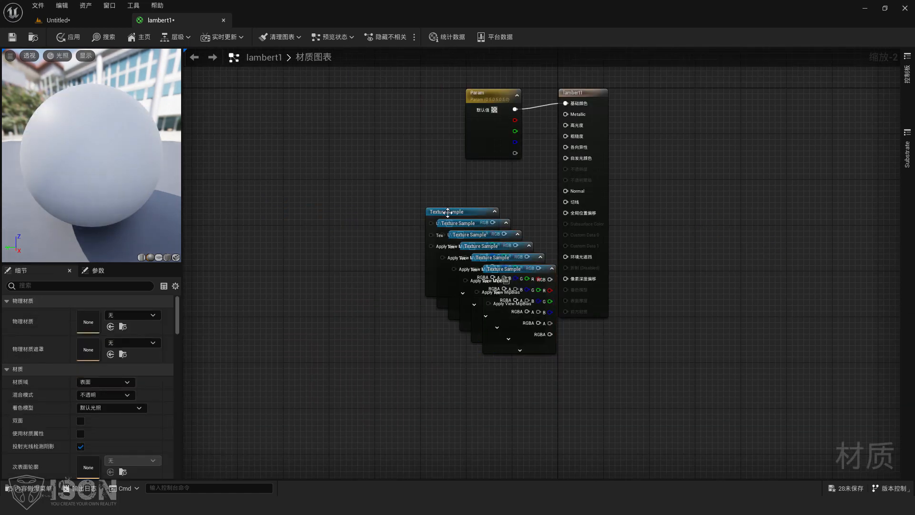
Step: Spread the six stacked Texture Sample nodes apart in the lambert1 graph so their texture previews do not overlap
drag(447, 210, 397, 149)
drag(471, 227, 409, 257)
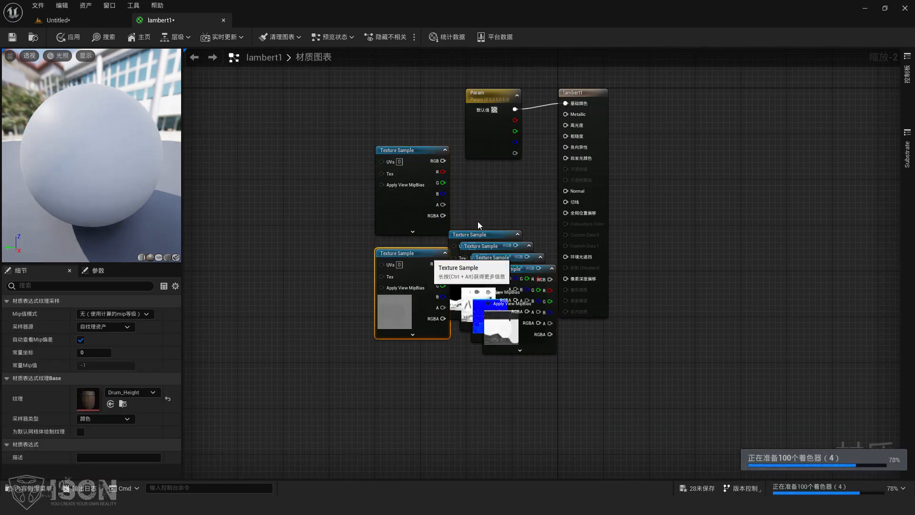
drag(481, 237, 293, 221)
drag(506, 247, 423, 359)
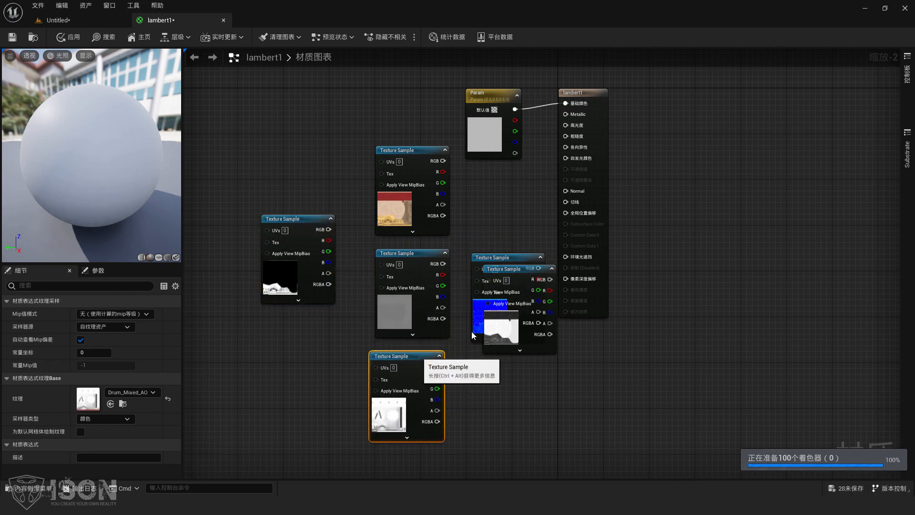
drag(523, 273, 410, 453)
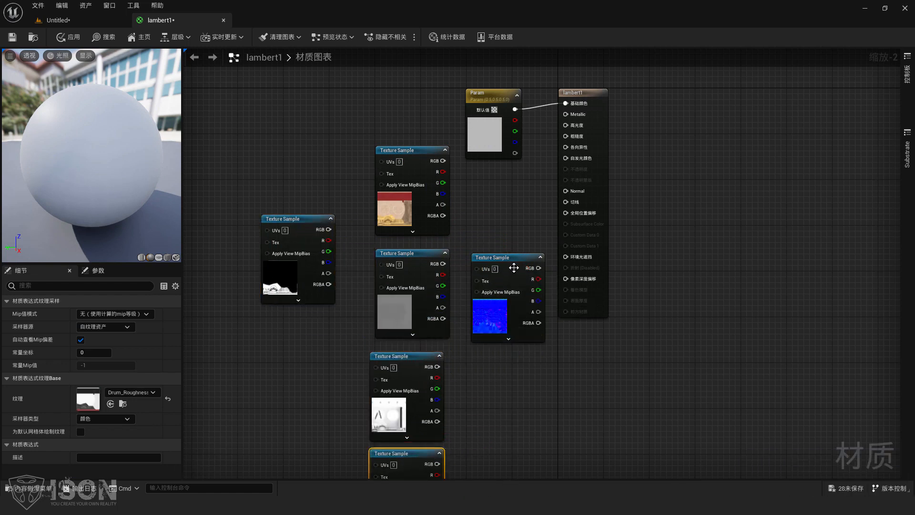
drag(514, 260, 291, 350)
right_drag(474, 259, 471, 210)
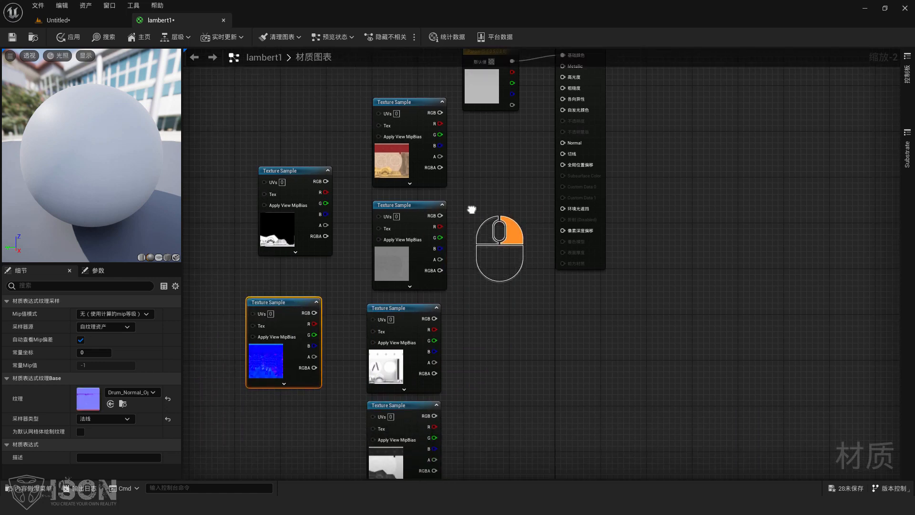
drag(440, 112, 510, 137)
click(496, 185)
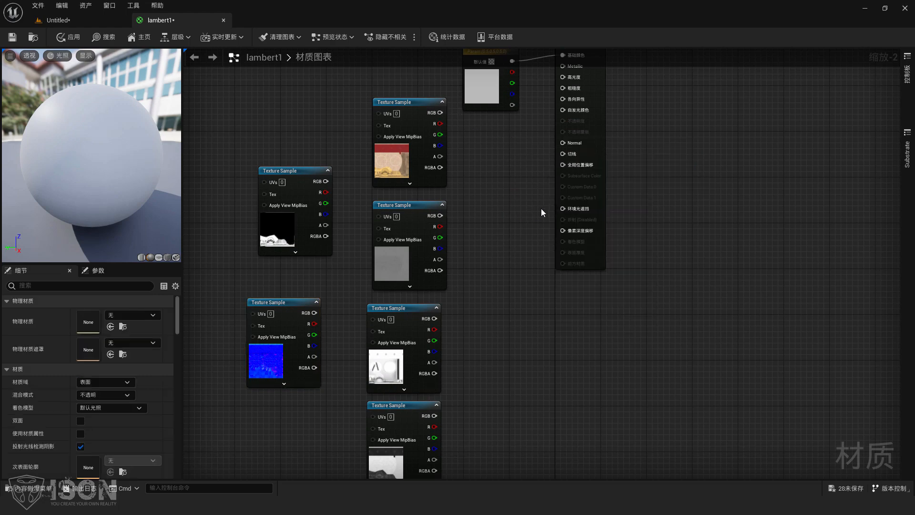
Step: Switch to the Red Drum page on Sketchfab, orbit the 3D preview to examine the drum's finished look, and return to Unreal Editor
key(alt+Tab)
key(alt+Tab)
key(alt+Tab)
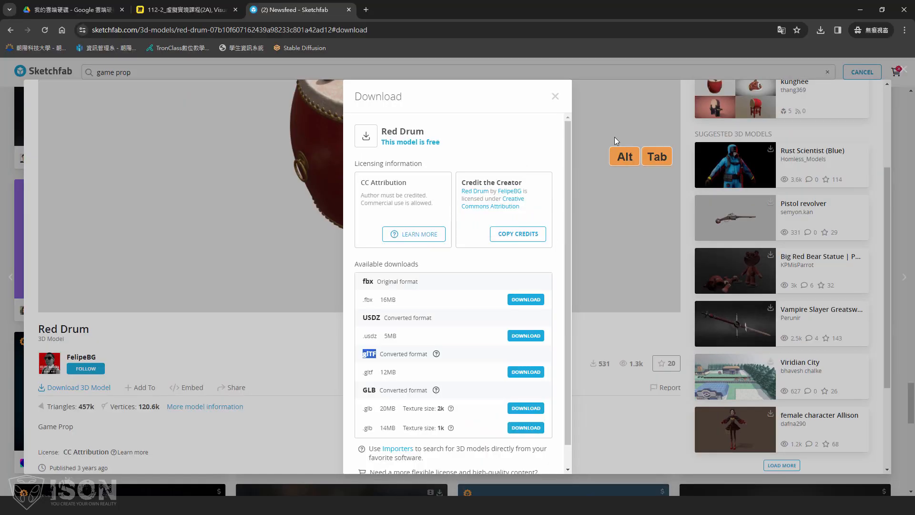
click(555, 97)
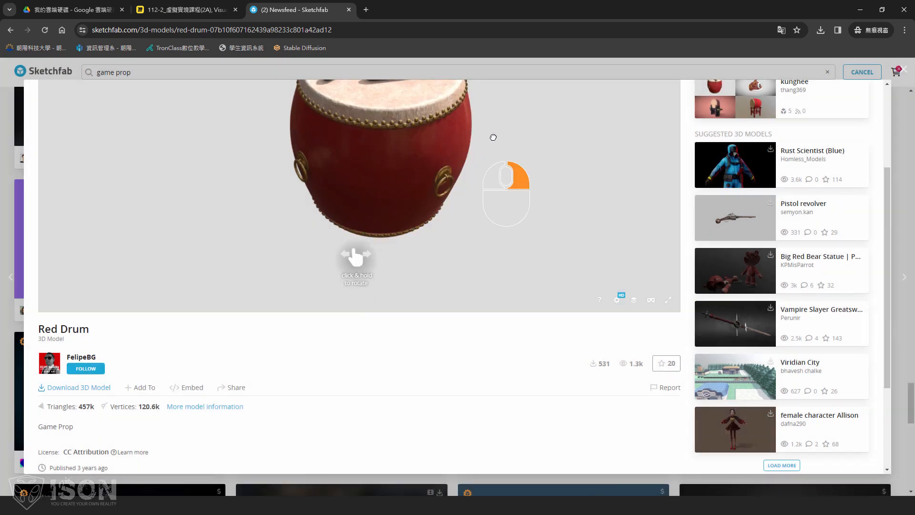
right_drag(493, 138, 420, 191)
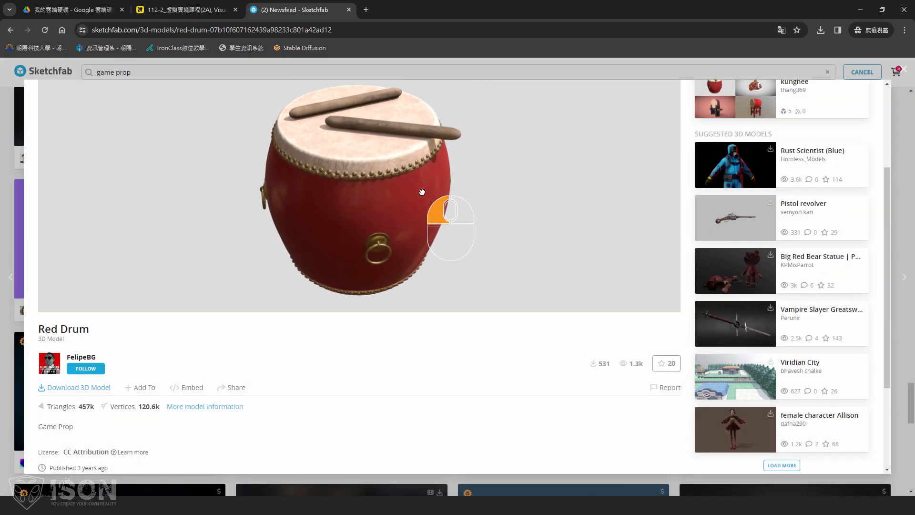
key(alt+Tab)
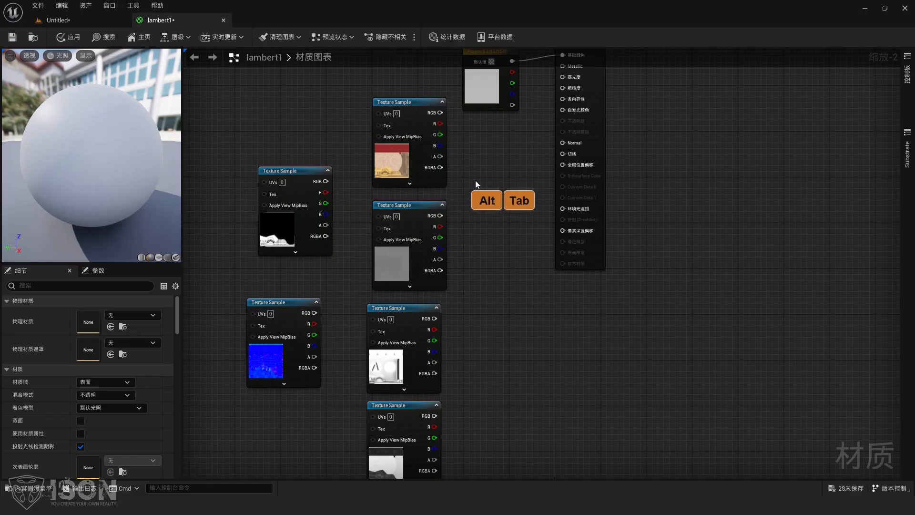
Step: Align the Drum_Normal_OpenGL texture node beneath the Drum_Metallic node in the lambert1 graph
right_drag(481, 176, 458, 213)
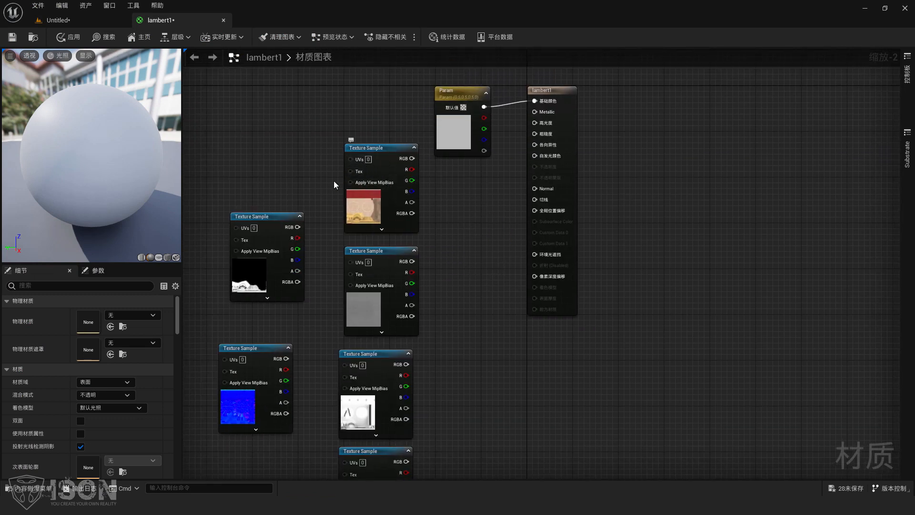
drag(268, 347, 280, 335)
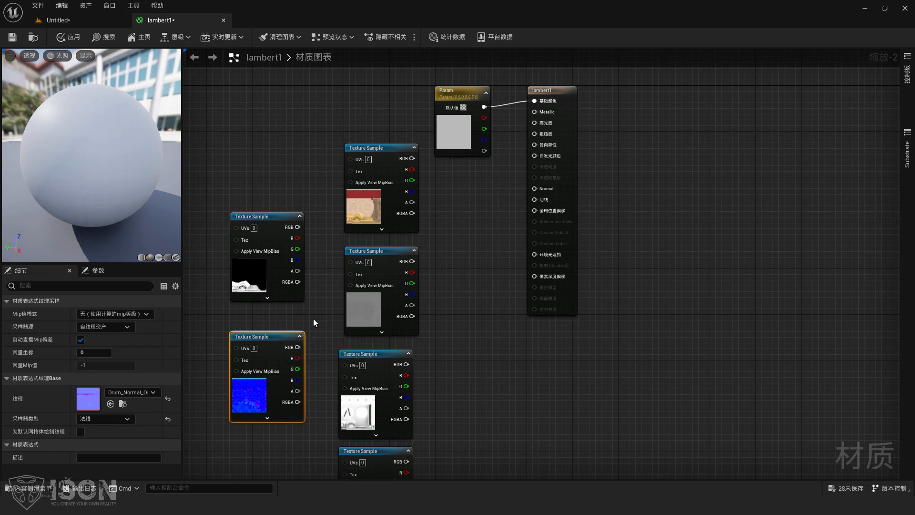
drag(225, 116, 432, 453)
click(477, 309)
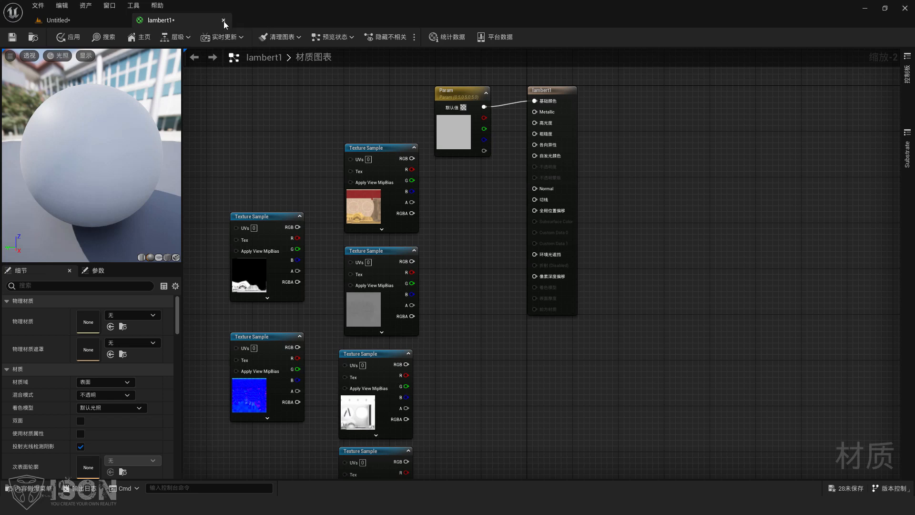
Step: Switch to Sketchfab, compare the glTF and fbx entries in the Red Drum download options, and return to Unreal Editor
key(alt+Tab)
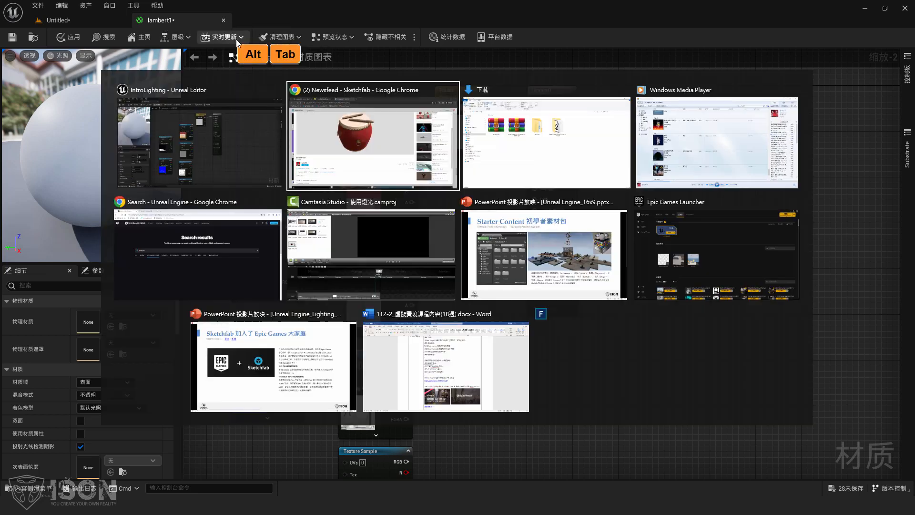
click(78, 387)
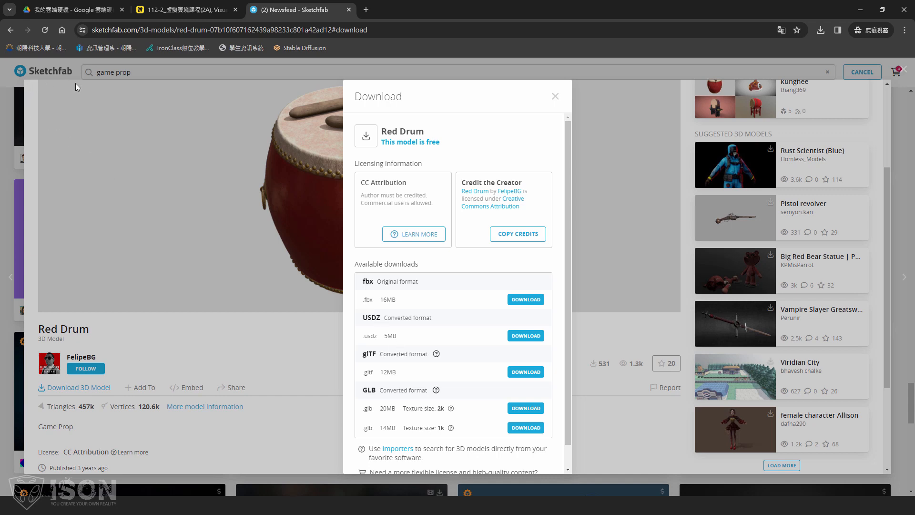
drag(361, 363, 377, 357)
drag(363, 282, 374, 283)
key(alt+Tab)
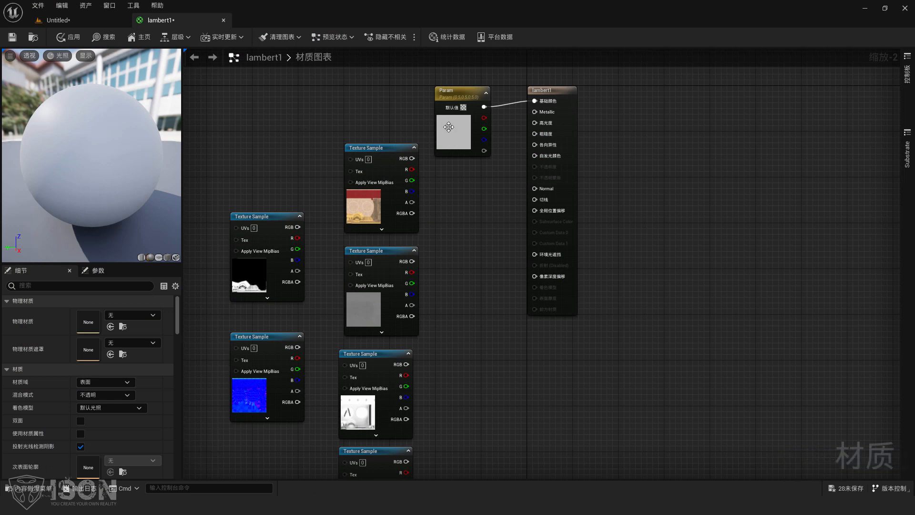
Step: Close the lambert1 material without applying its changes, and force delete the red-drum folder with all its assets from Props
right_drag(480, 331, 474, 307)
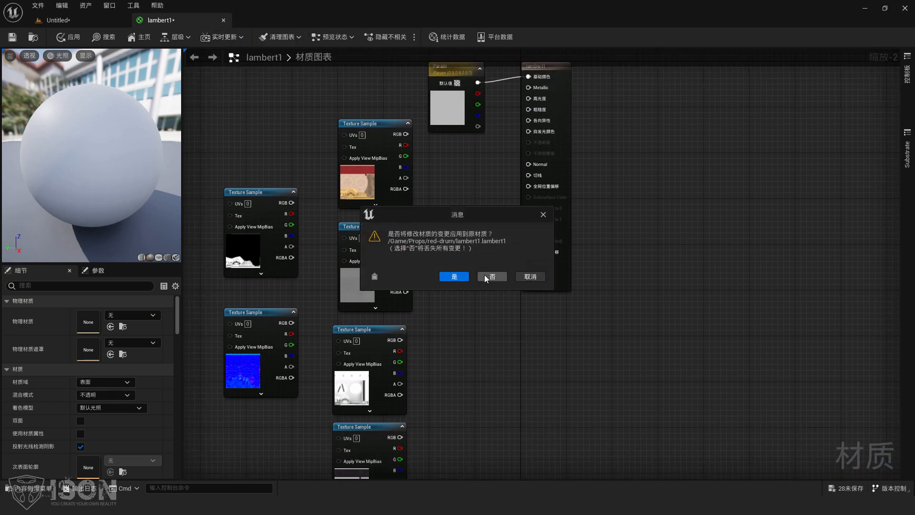
click(491, 277)
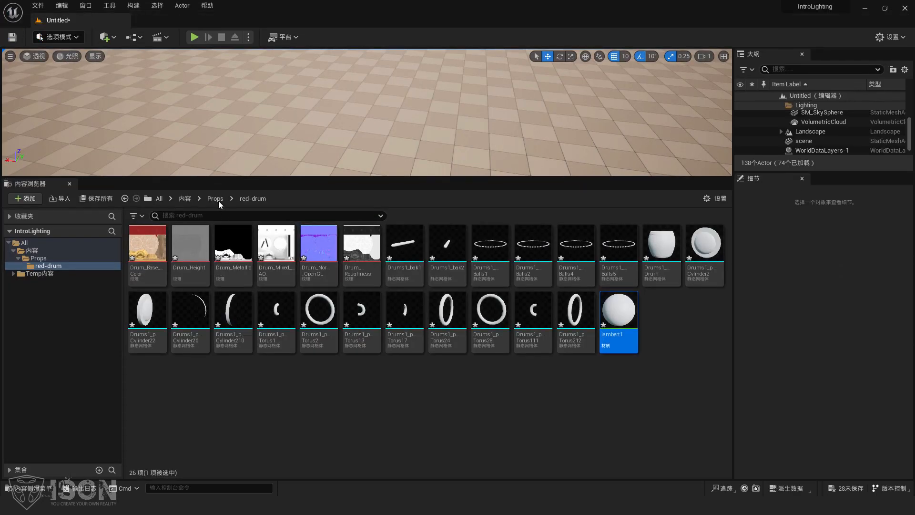
click(215, 199)
click(151, 245)
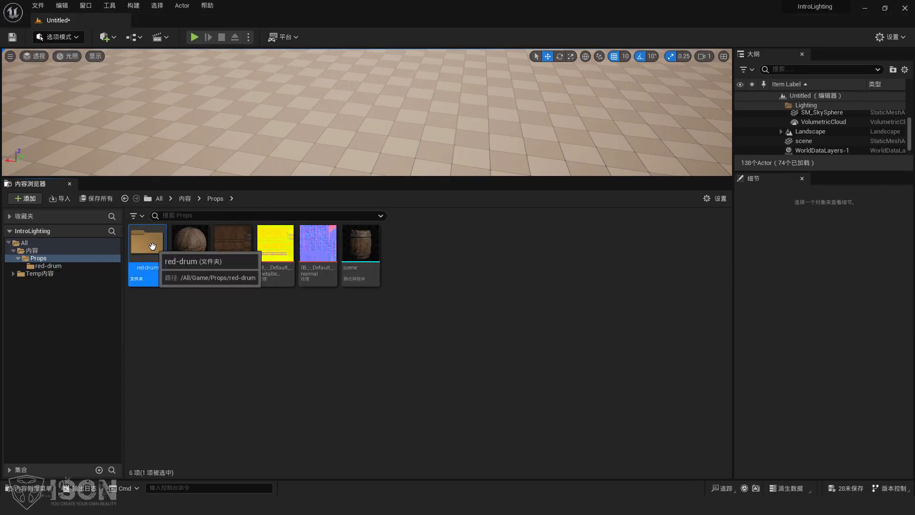
key(Delete)
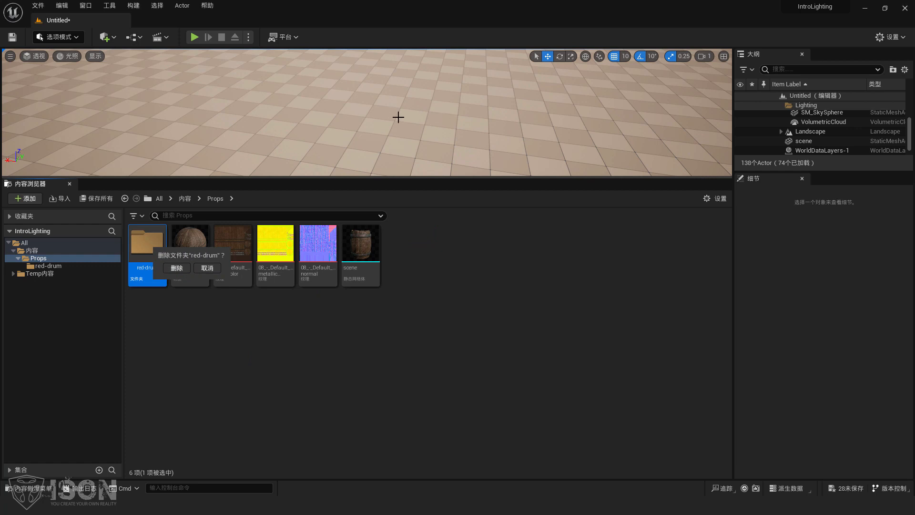
click(176, 267)
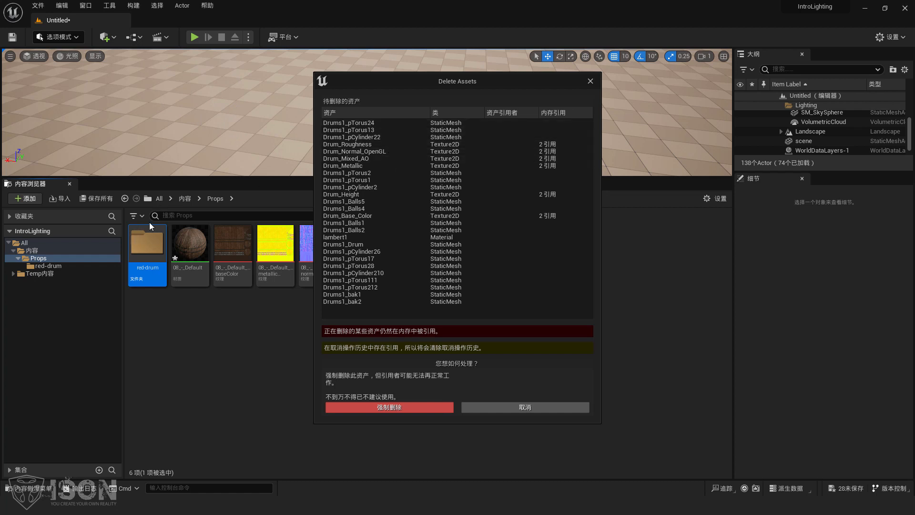
click(404, 407)
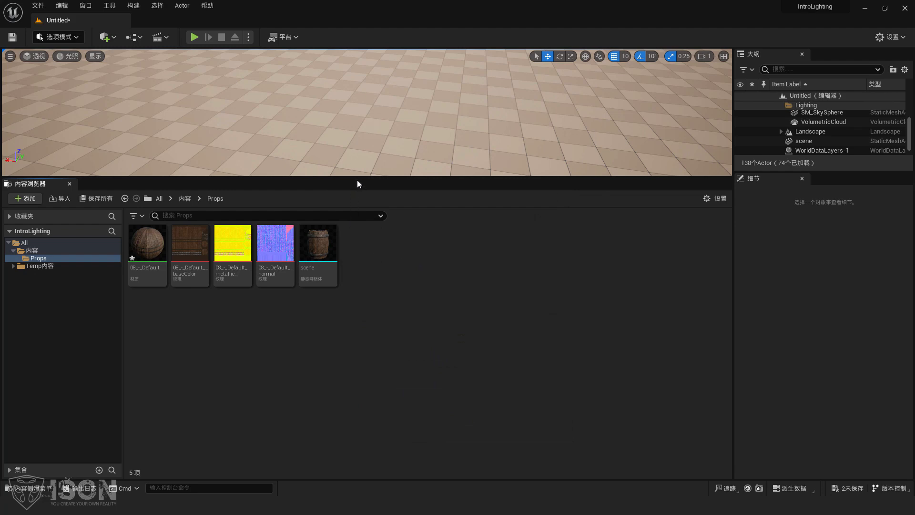
Step: Shrink the content browser to give the level viewport more height, and look around the tiled floor
drag(358, 180, 341, 310)
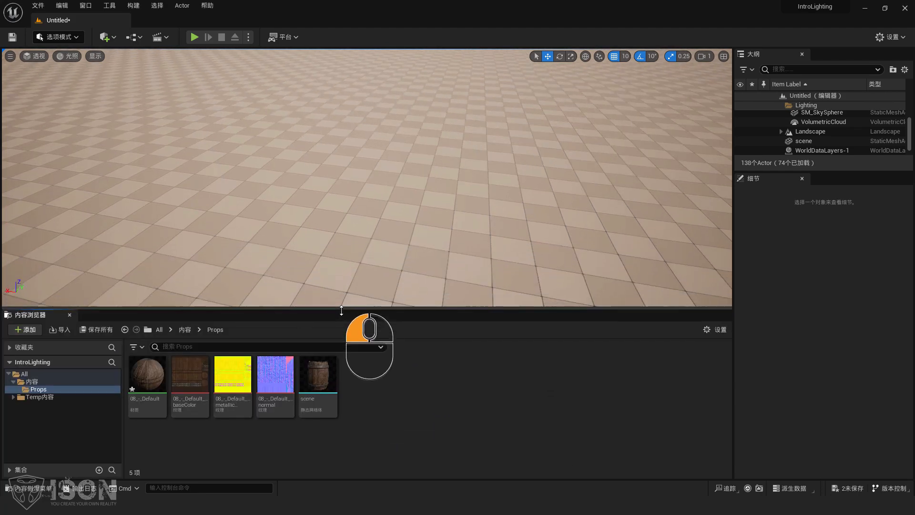
right_drag(588, 175, 404, 202)
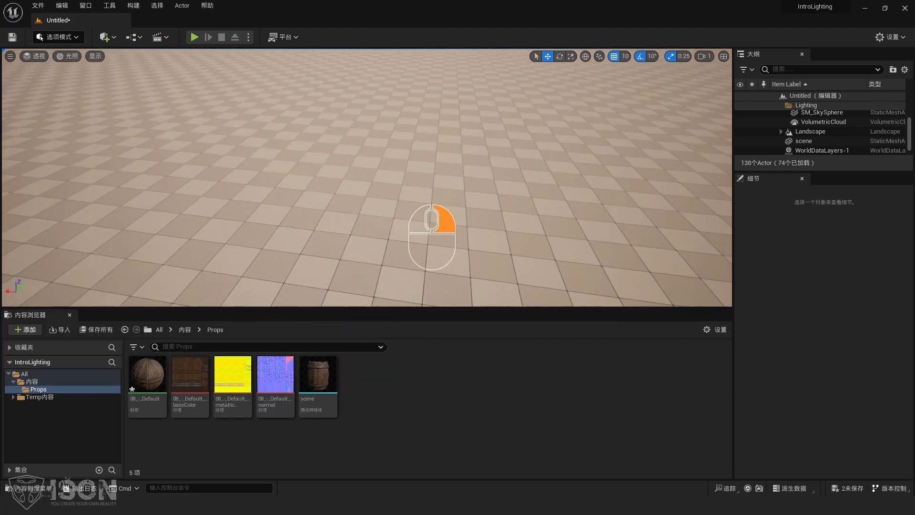
right_drag(432, 229, 607, 423)
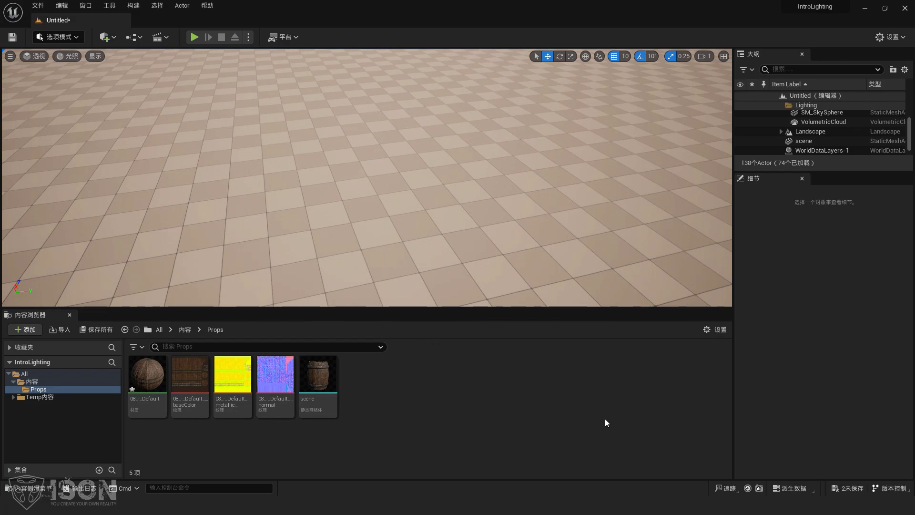